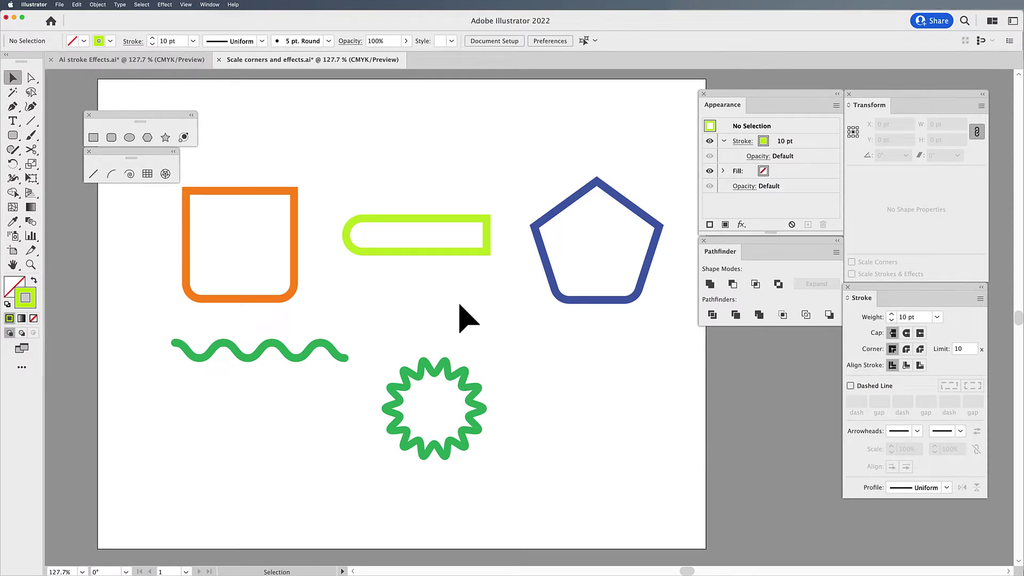
{"action": "left_click", "coordinate": [479, 255]}
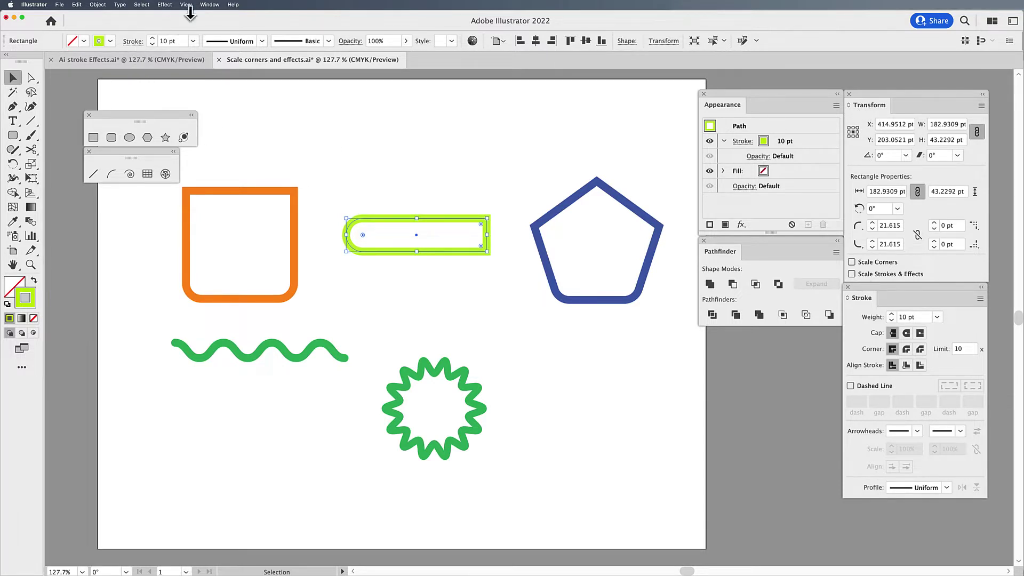
{"action": "left_click", "coordinate": [210, 5]}
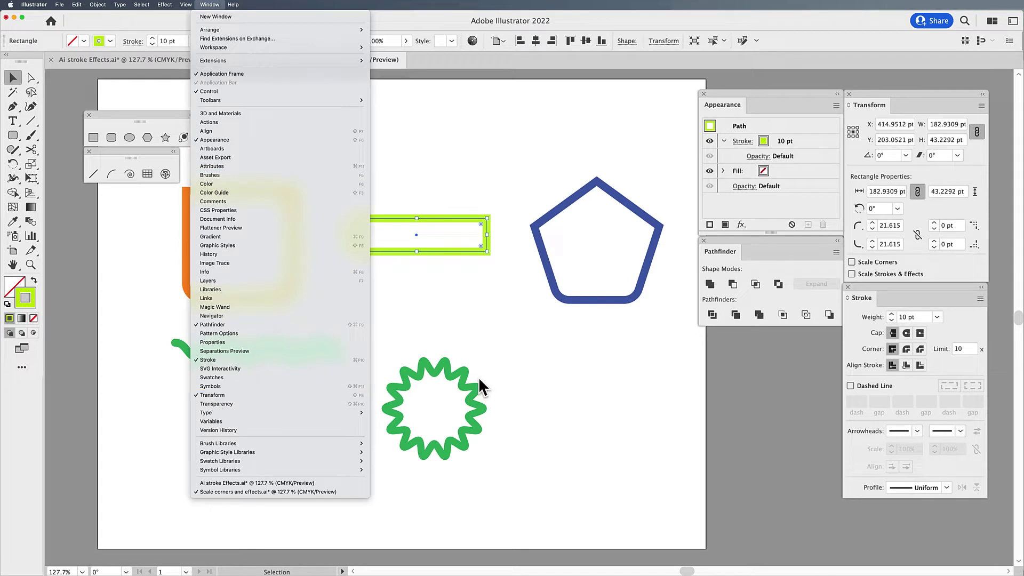
{"action": "left_click", "coordinate": [521, 373]}
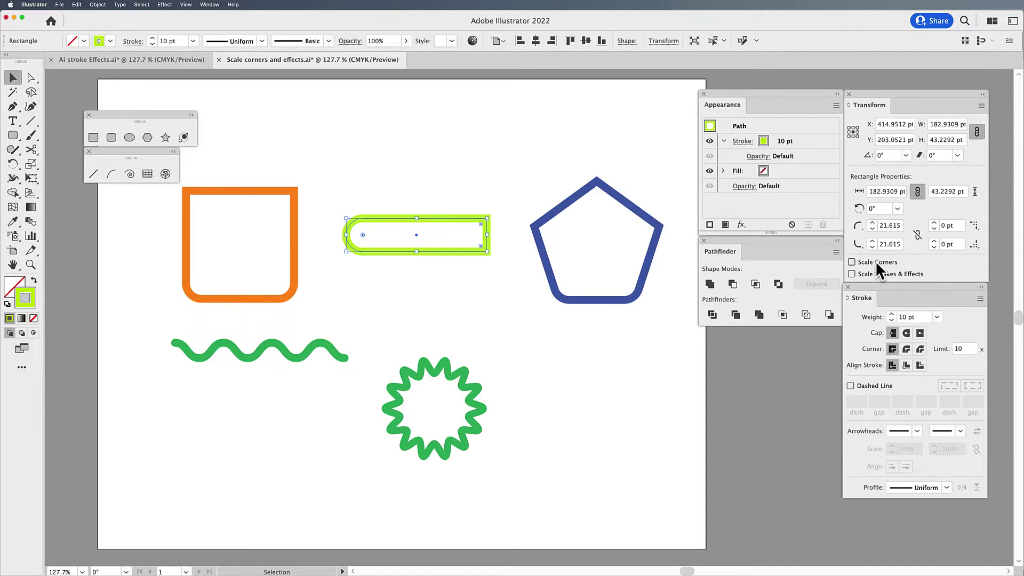
{"action": "left_click", "coordinate": [486, 288]}
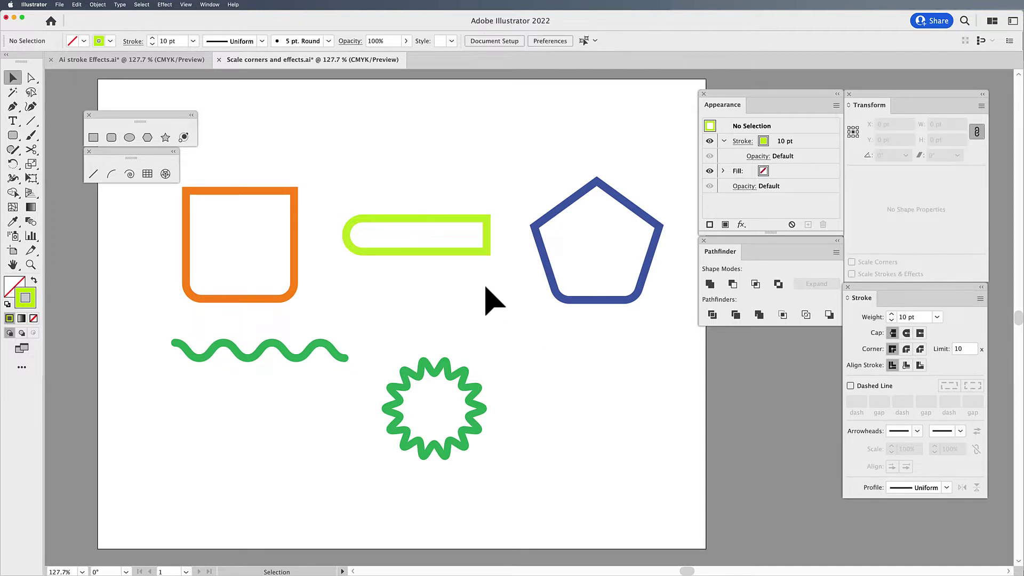
- Try to enlarge the radius of the green bar's two rounded corners with the Direct Selection tool
{"action": "left_click", "coordinate": [434, 254]}
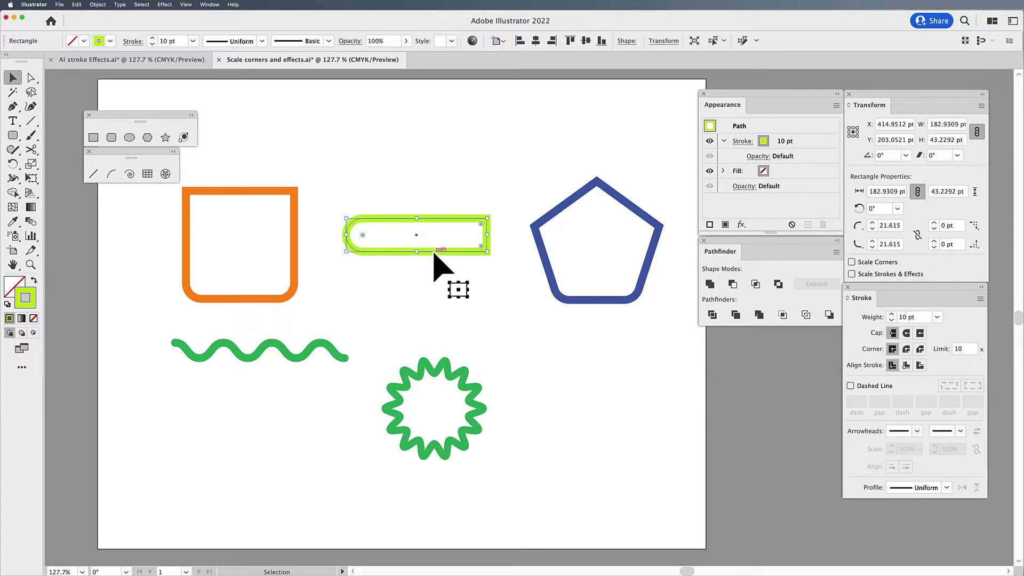
{"action": "key", "text": "a"}
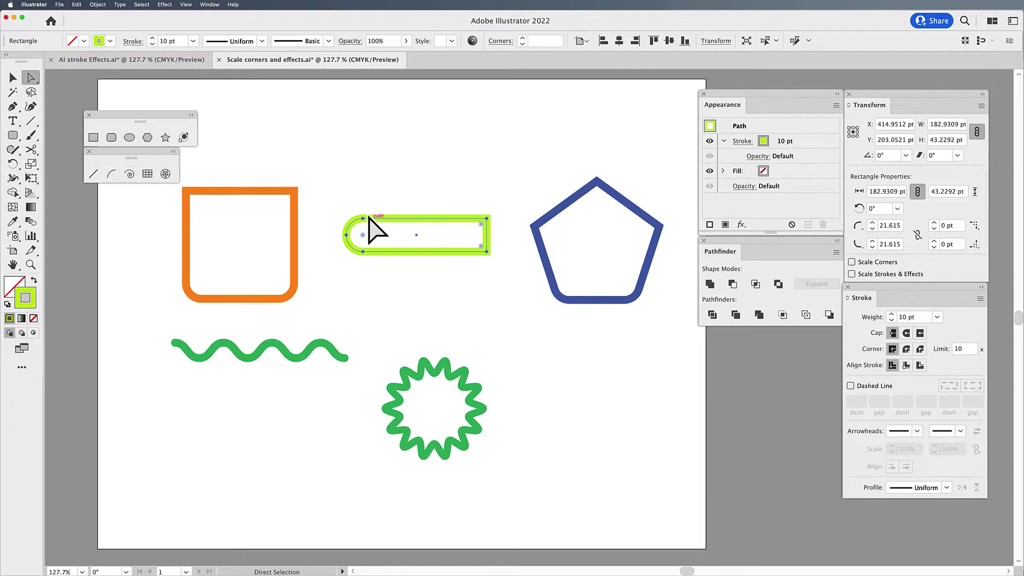
{"action": "left_click_drag", "start_coordinate": [329, 200], "coordinate": [385, 275]}
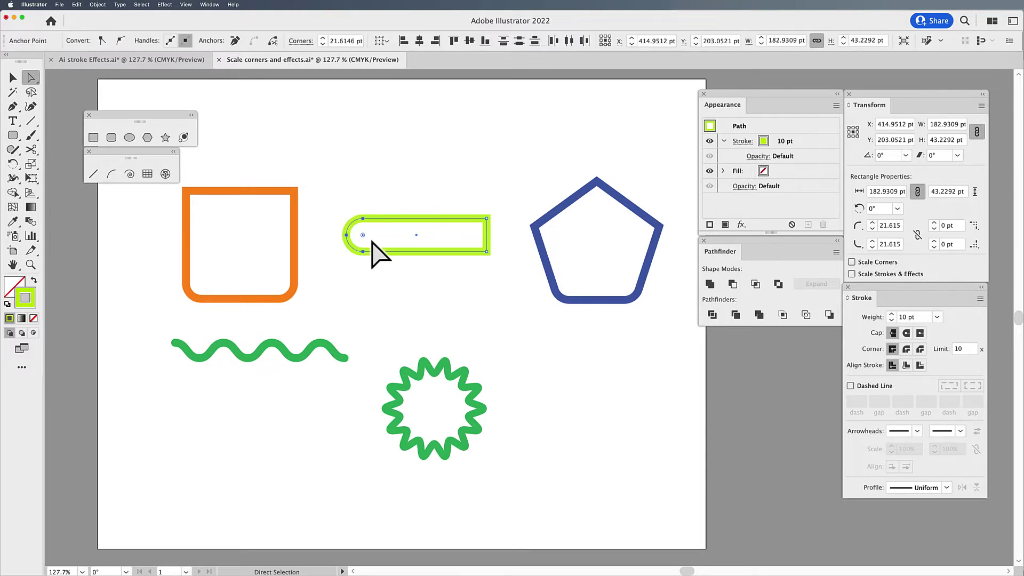
{"action": "mouse_move", "coordinate": [358, 239]}
{"action": "left_mouse_down"}
{"action": "mouse_move", "coordinate": [354, 251]}
{"action": "mouse_move", "coordinate": [371, 233]}
{"action": "mouse_move", "coordinate": [346, 218]}
{"action": "mouse_move", "coordinate": [377, 236]}
{"action": "left_mouse_up"}
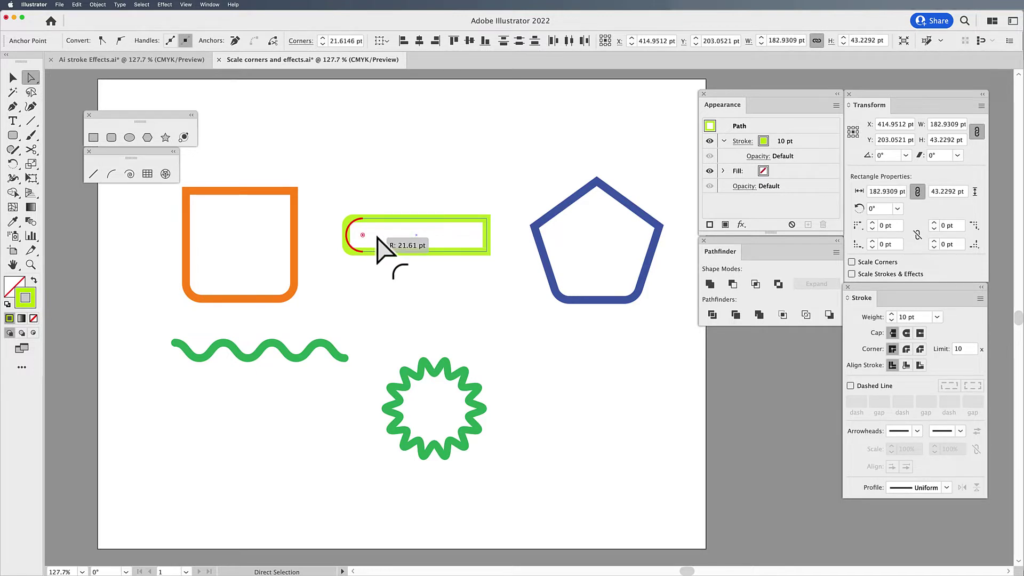
{"action": "left_click_drag", "start_coordinate": [377, 236], "coordinate": [377, 237]}
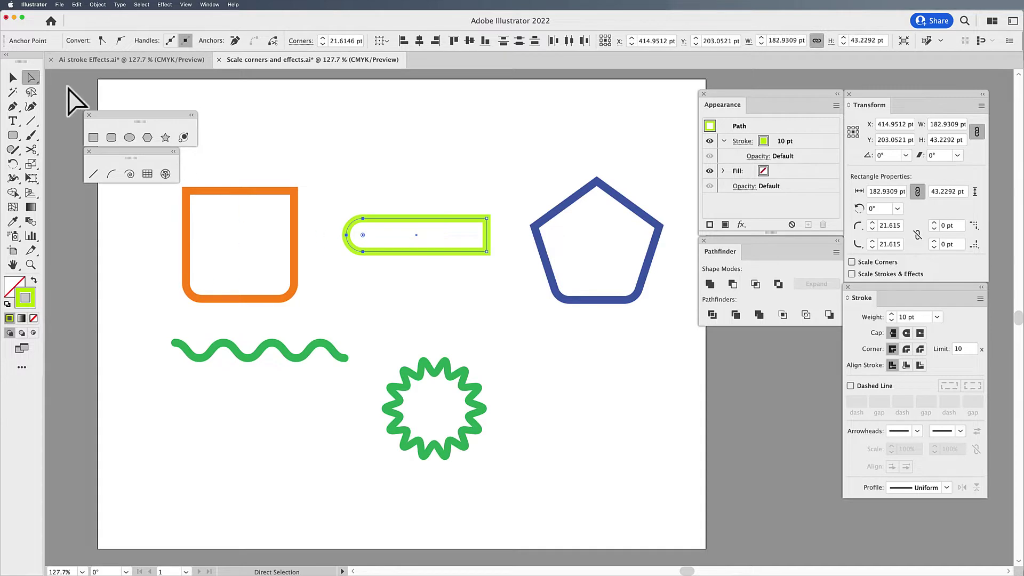
- Resize the green bar several times with Scale Corners off, ending at about 158 pt wide and 43 pt high
{"action": "left_click", "coordinate": [14, 79]}
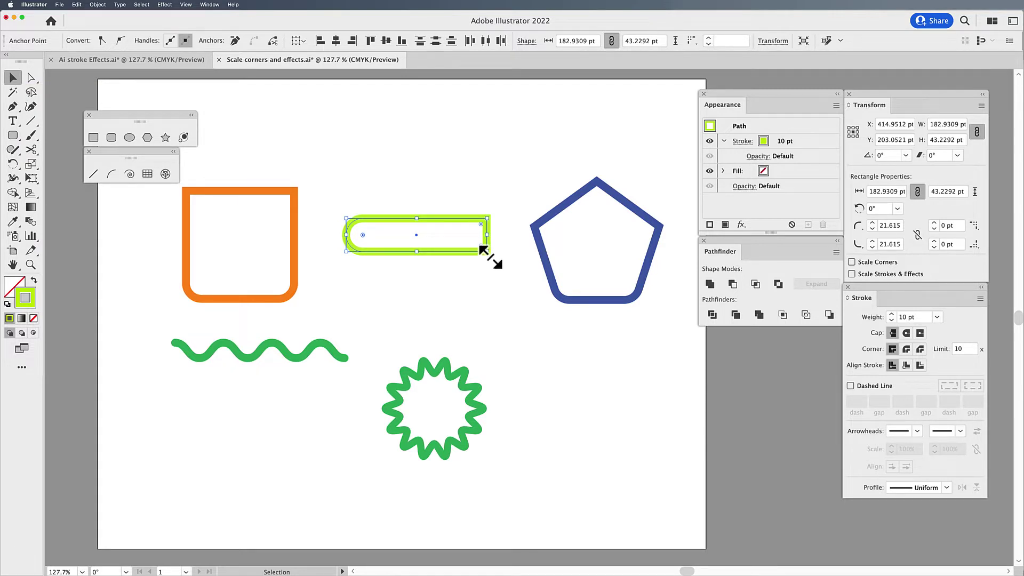
{"action": "left_click_drag", "start_coordinate": [489, 257], "coordinate": [514, 294]}
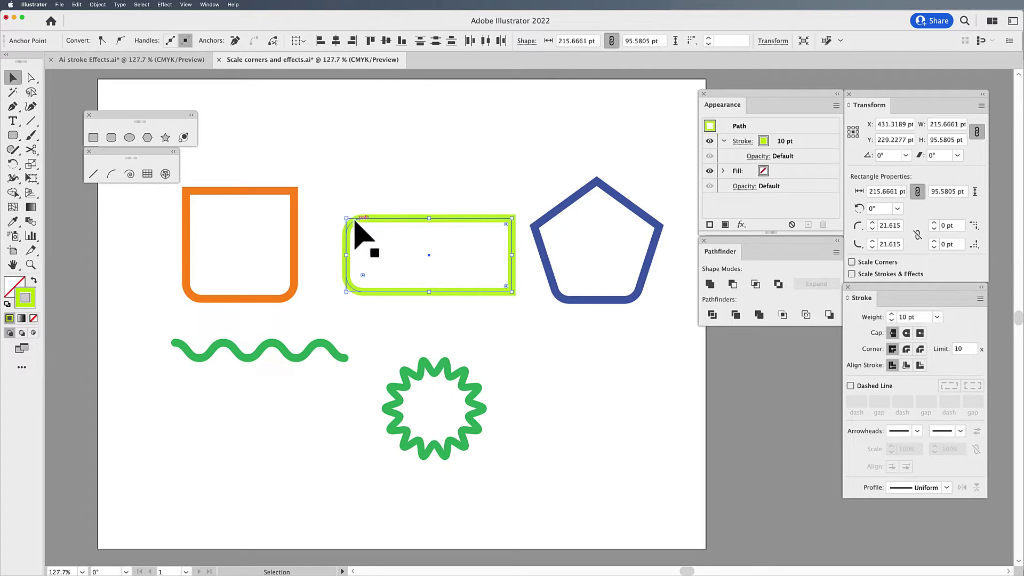
{"action": "left_click_drag", "start_coordinate": [513, 296], "coordinate": [403, 251]}
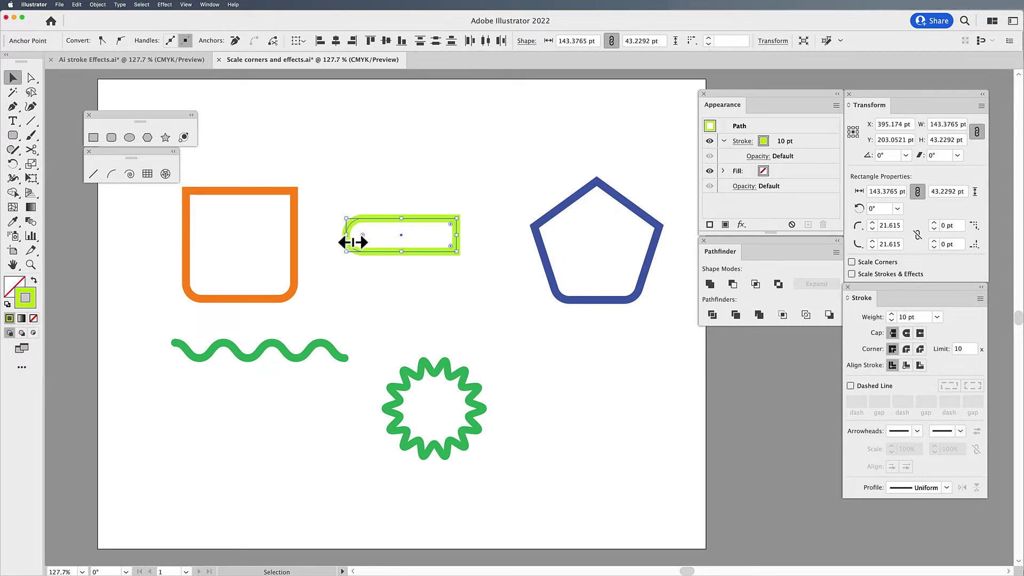
{"action": "left_click_drag", "start_coordinate": [456, 252], "coordinate": [419, 245]}
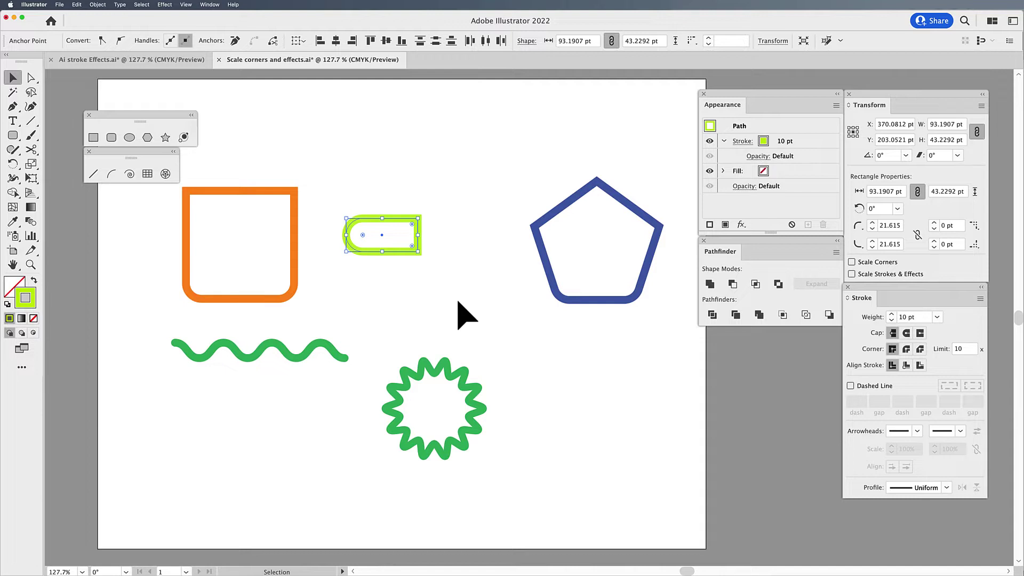
{"action": "left_click_drag", "start_coordinate": [419, 235], "coordinate": [470, 239]}
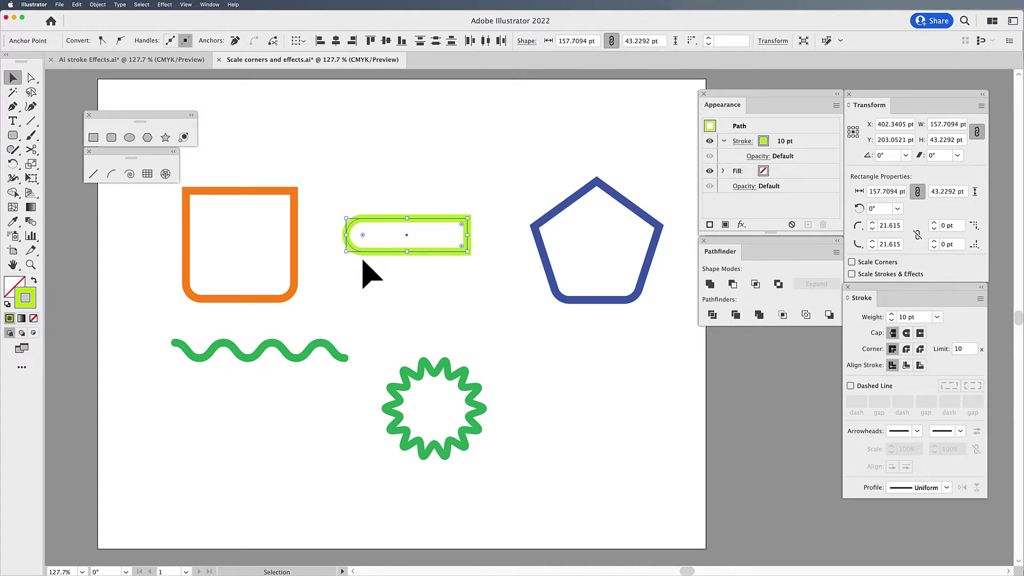
- Enable Scale Corners and scale the green bar up and down proportionally, ending at about 170 pt wide and 59 pt high
{"action": "left_click", "coordinate": [852, 262]}
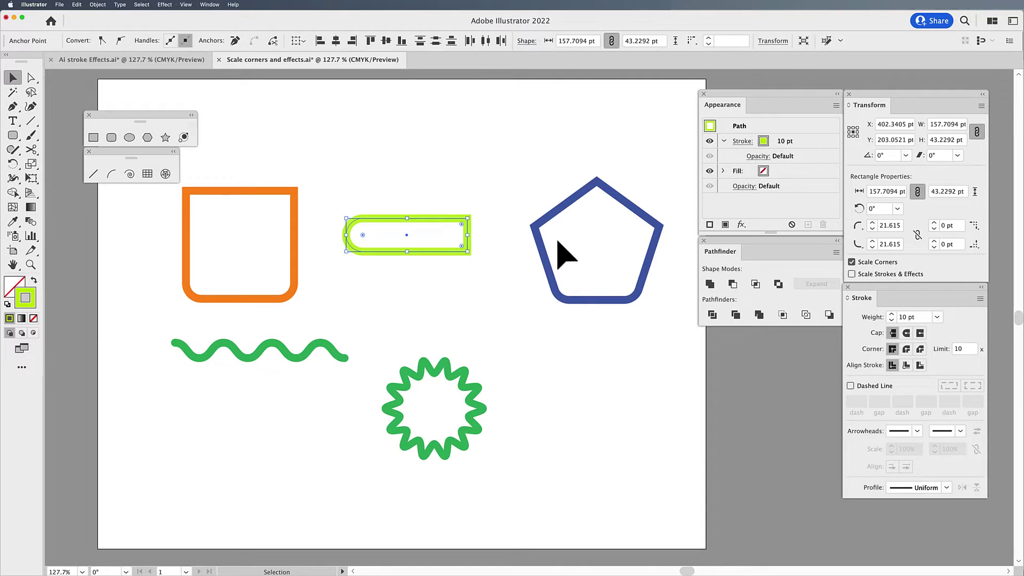
{"action": "left_click_drag", "start_coordinate": [465, 250], "coordinate": [530, 281]}
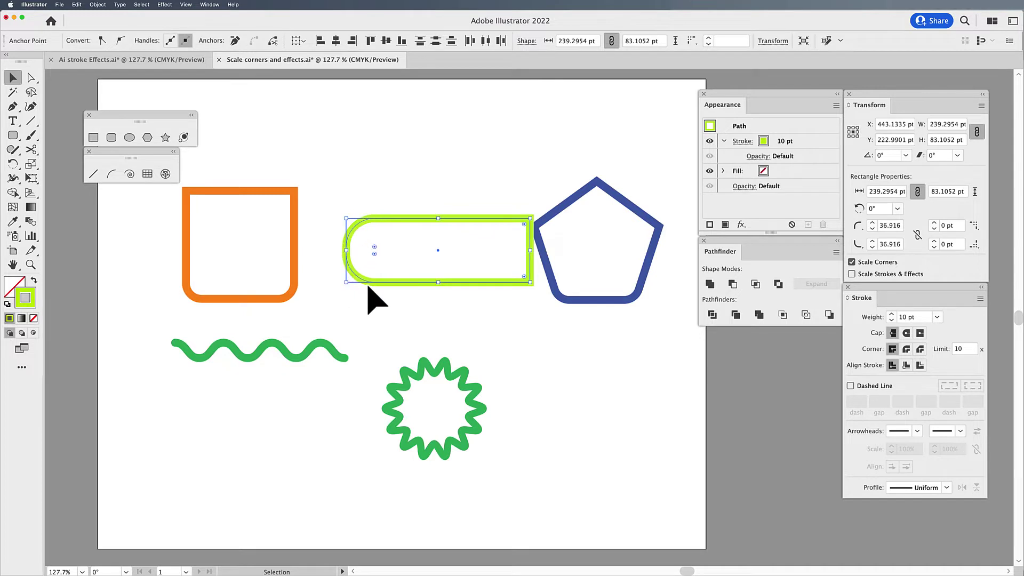
{"action": "left_click_drag", "start_coordinate": [526, 280], "coordinate": [399, 234]}
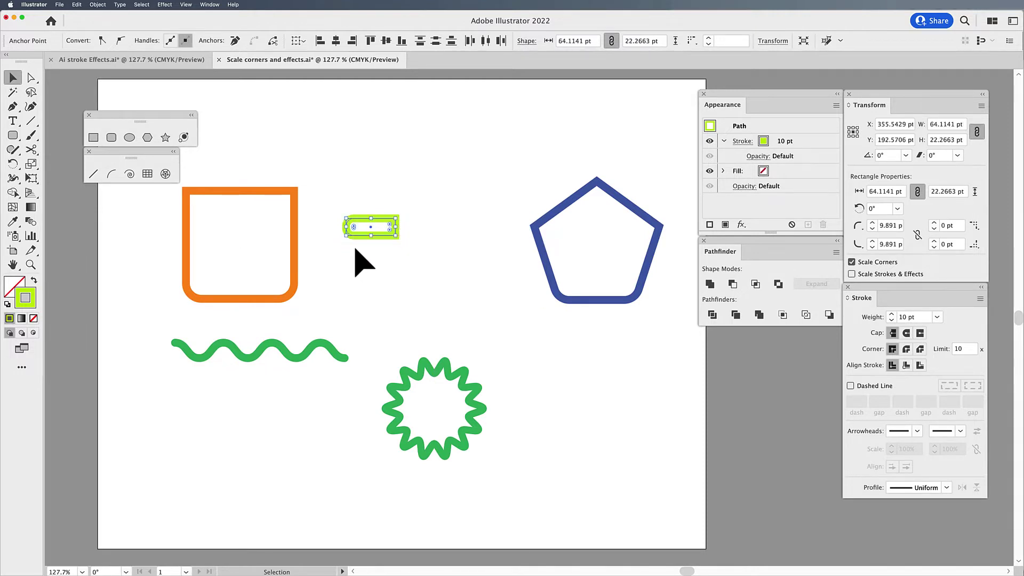
{"action": "left_click_drag", "start_coordinate": [399, 239], "coordinate": [514, 294]}
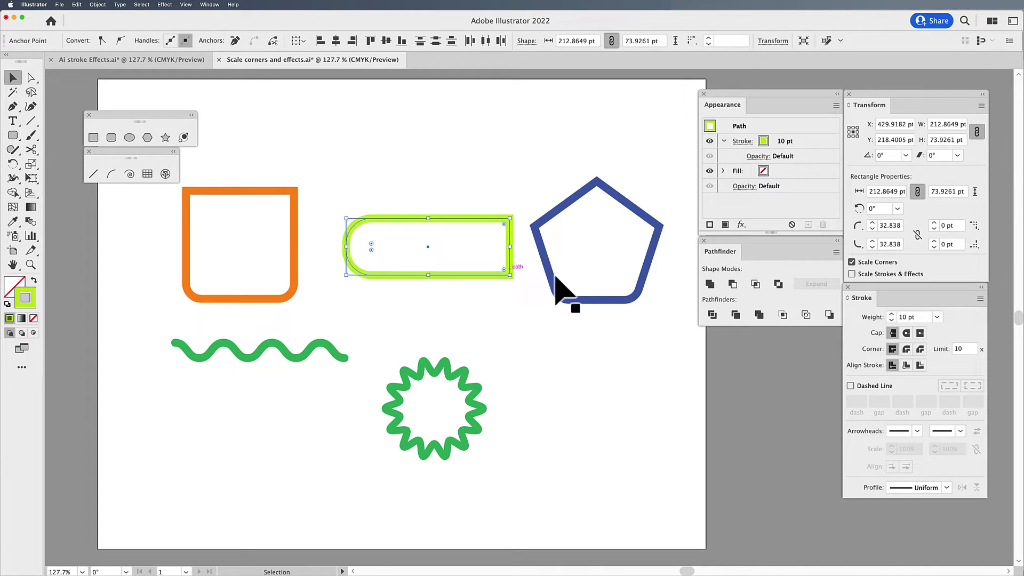
{"action": "left_click_drag", "start_coordinate": [509, 275], "coordinate": [382, 231]}
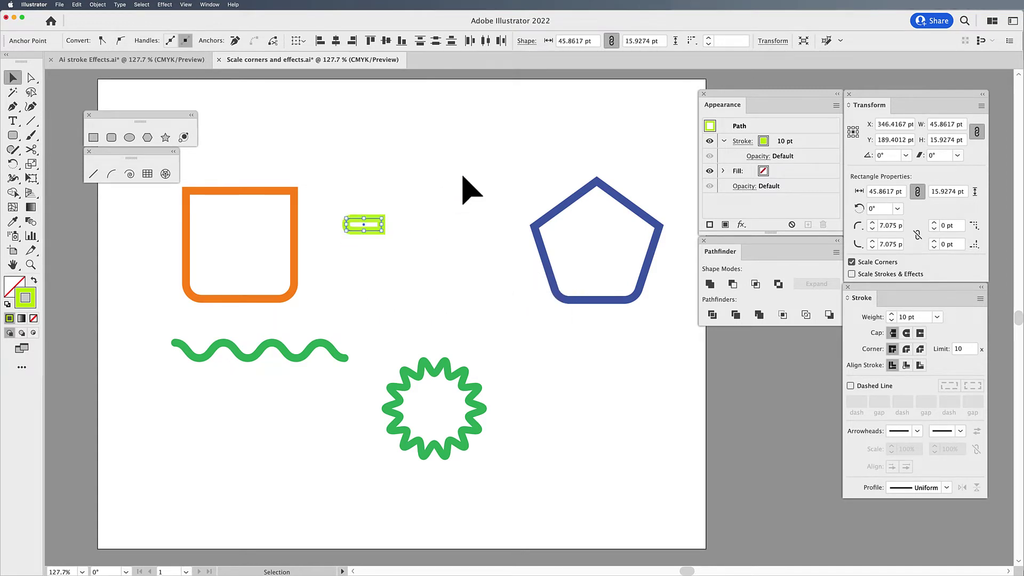
{"action": "left_click", "coordinate": [463, 177]}
{"action": "left_click_drag", "start_coordinate": [361, 195], "coordinate": [427, 269]}
{"action": "left_click_drag", "start_coordinate": [382, 232], "coordinate": [475, 277]}
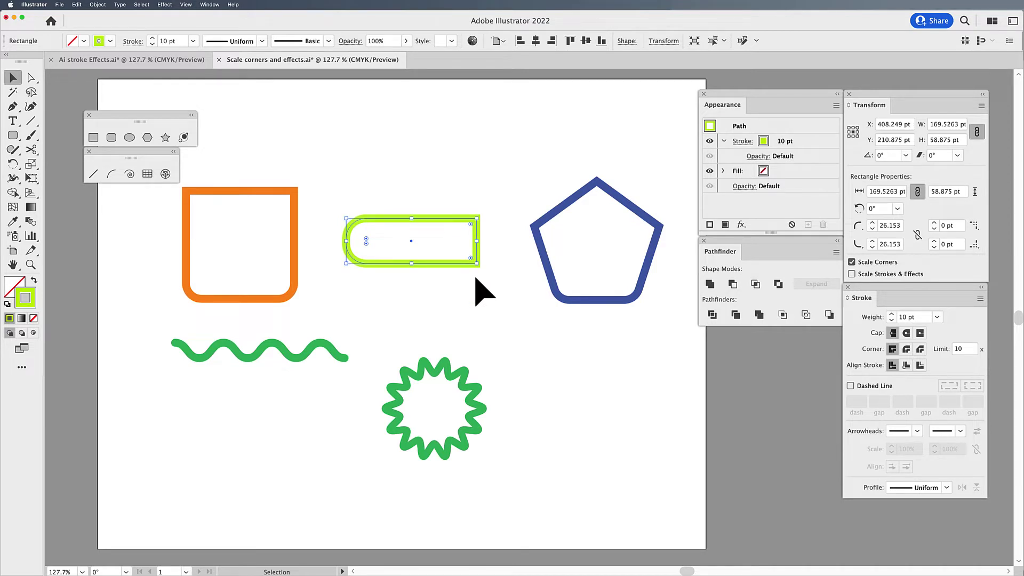
- Duplicate the blue pentagon straight below the original
{"action": "left_click", "coordinate": [537, 224]}
{"action": "scroll", "coordinate": [498, 291], "scroll_direction": "right", "scroll_amount": 3}
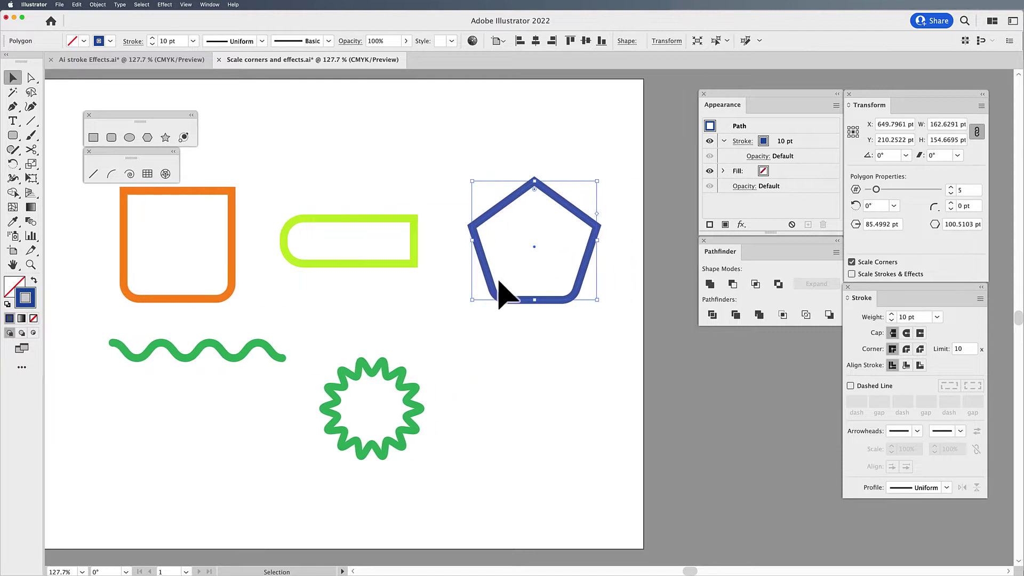
{"action": "left_click_drag", "start_coordinate": [507, 205], "coordinate": [521, 352]}
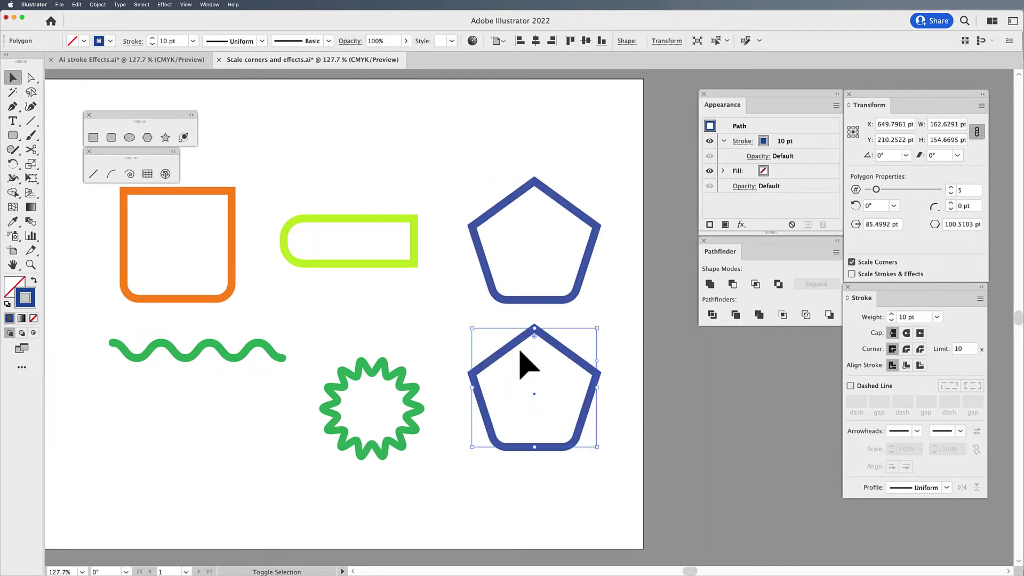
- Try shrinking the upper pentagon proportionally from its centre with Scale Corners on, and undo the resize
{"action": "left_click", "coordinate": [579, 288]}
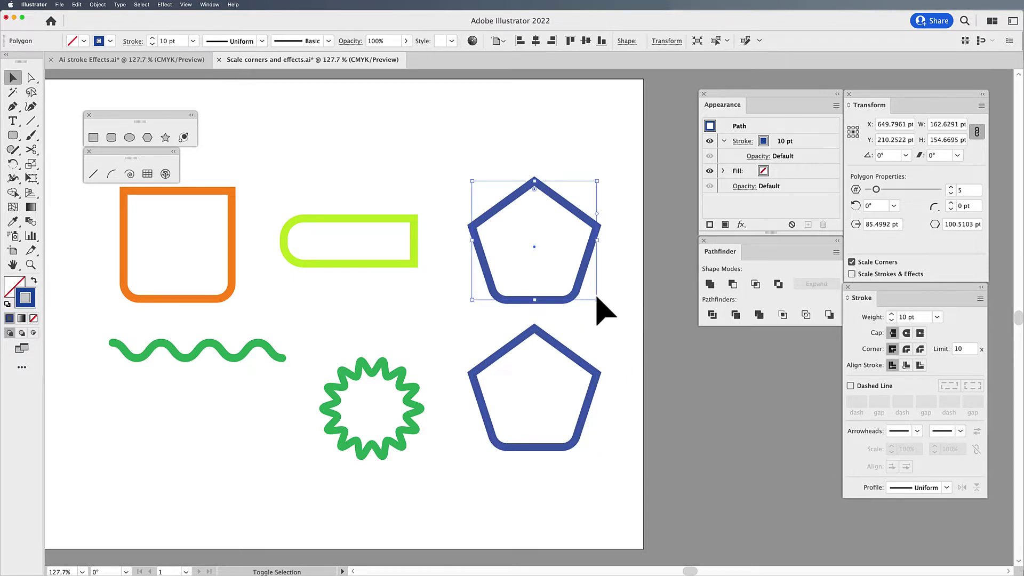
{"action": "left_click_drag", "start_coordinate": [597, 299], "coordinate": [568, 280]}
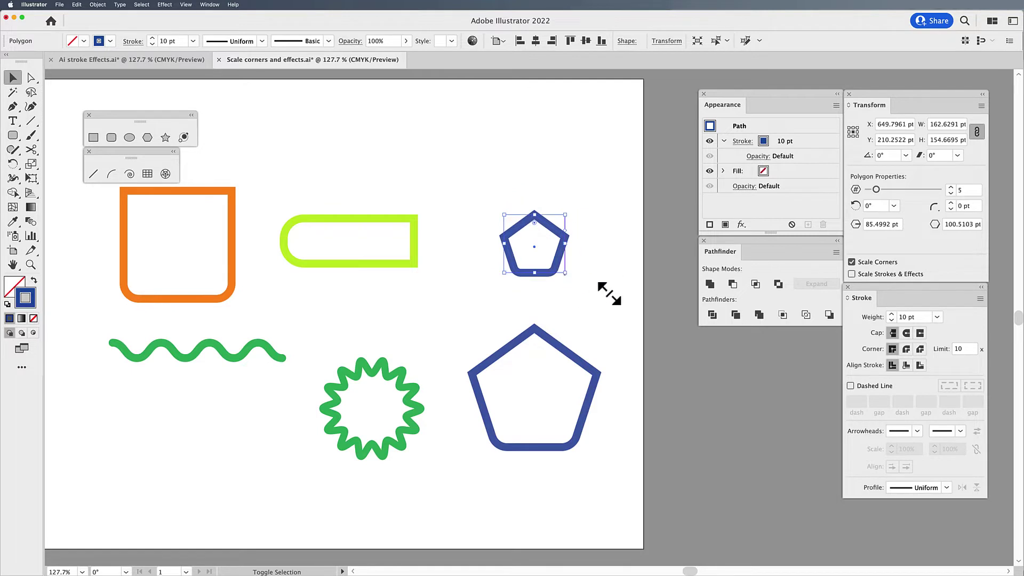
{"action": "left_click", "coordinate": [586, 290]}
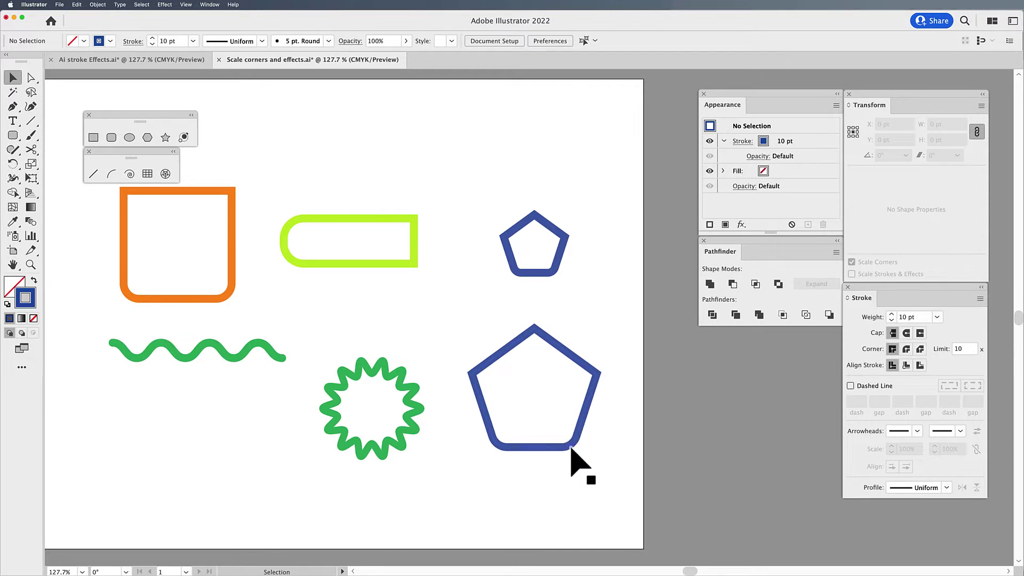
{"action": "key", "text": "super+z"}
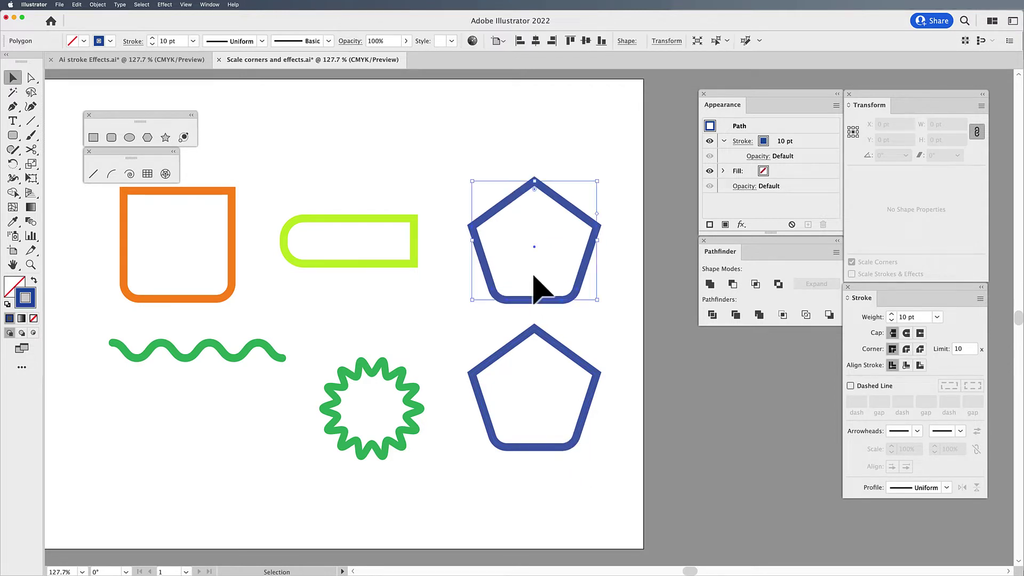
- Turn off Scale Corners and try shrinking the upper pentagon proportionally, undoing the resize
{"action": "left_click", "coordinate": [851, 262]}
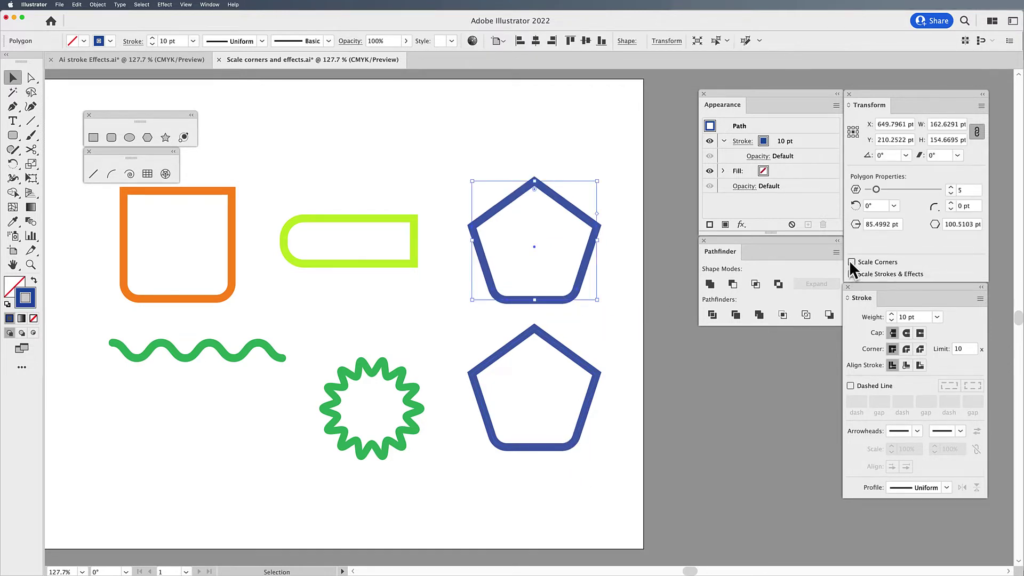
{"action": "left_click_drag", "start_coordinate": [597, 300], "coordinate": [531, 249]}
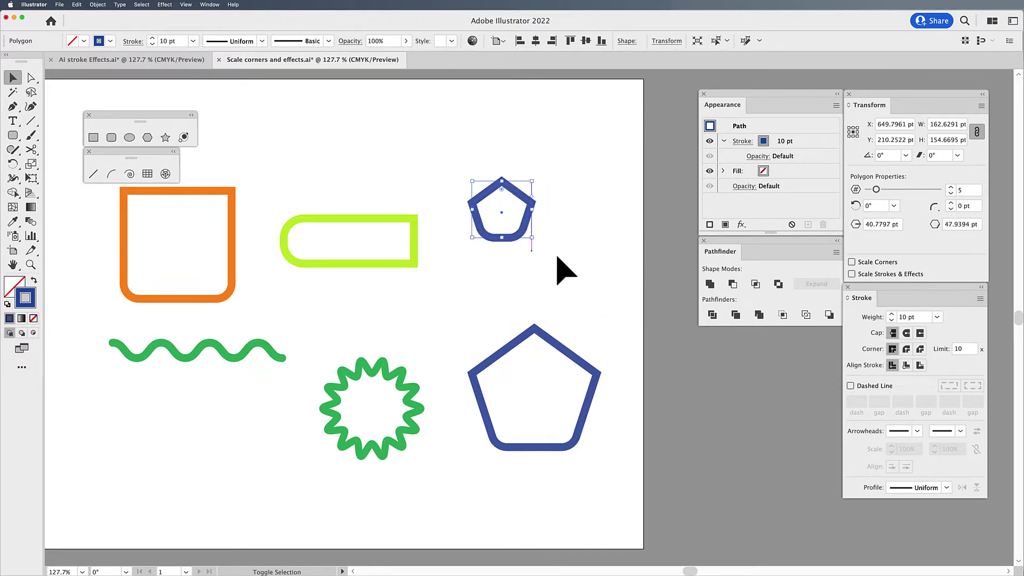
{"action": "left_click", "coordinate": [512, 251]}
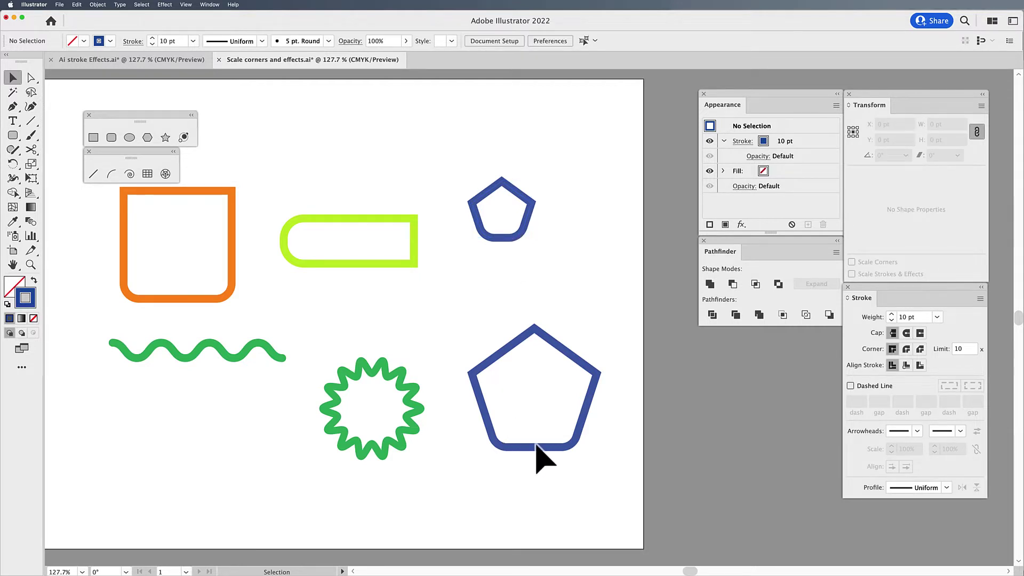
{"action": "key", "text": "super+z"}
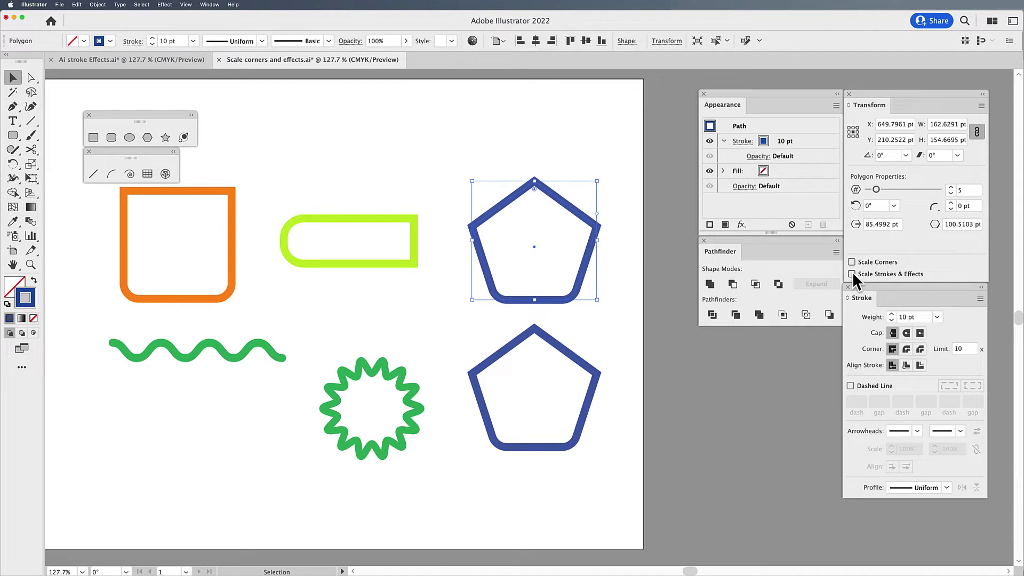
- Select the orange rounded square and check its stroke weight, leaving the shape deselected
{"action": "left_click", "coordinate": [415, 353]}
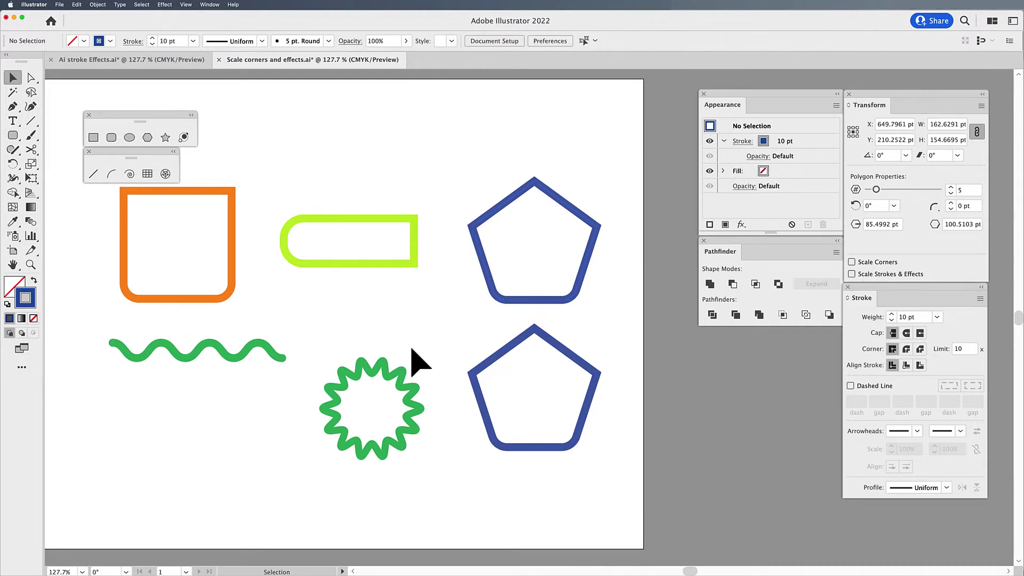
{"action": "left_click", "coordinate": [185, 296]}
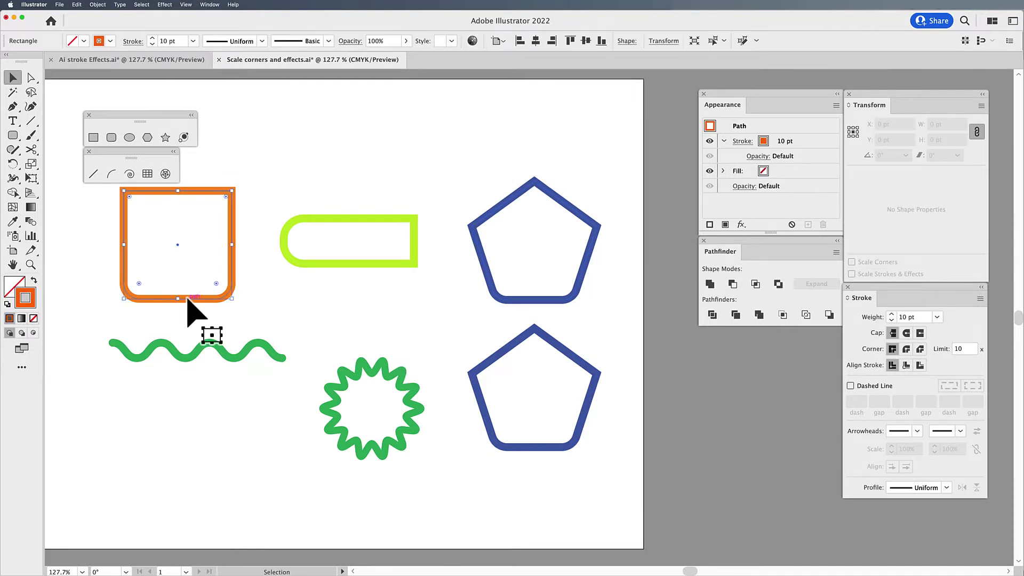
{"action": "left_click_drag", "start_coordinate": [315, 315], "coordinate": [429, 324]}
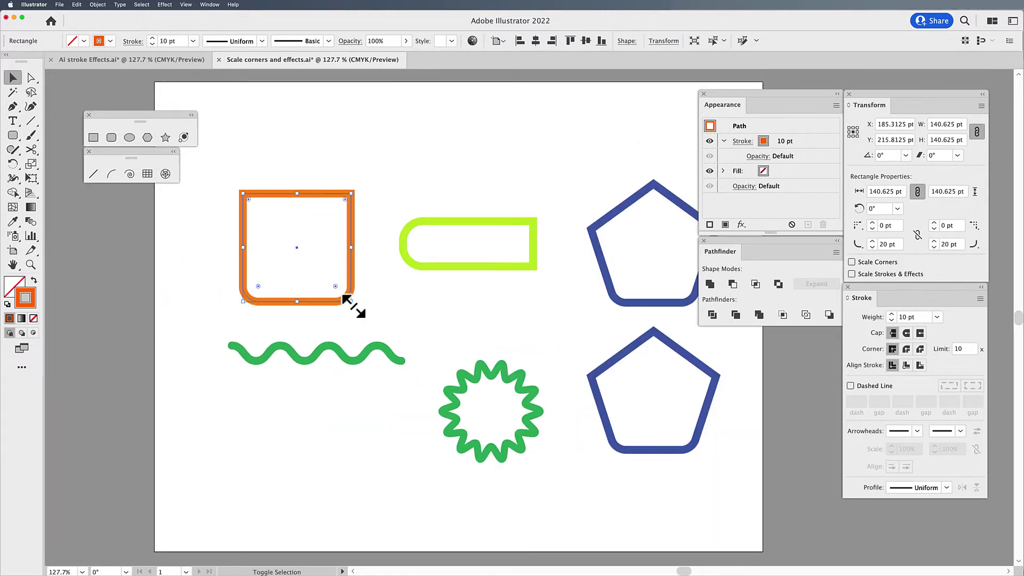
{"action": "left_click", "coordinate": [173, 41]}
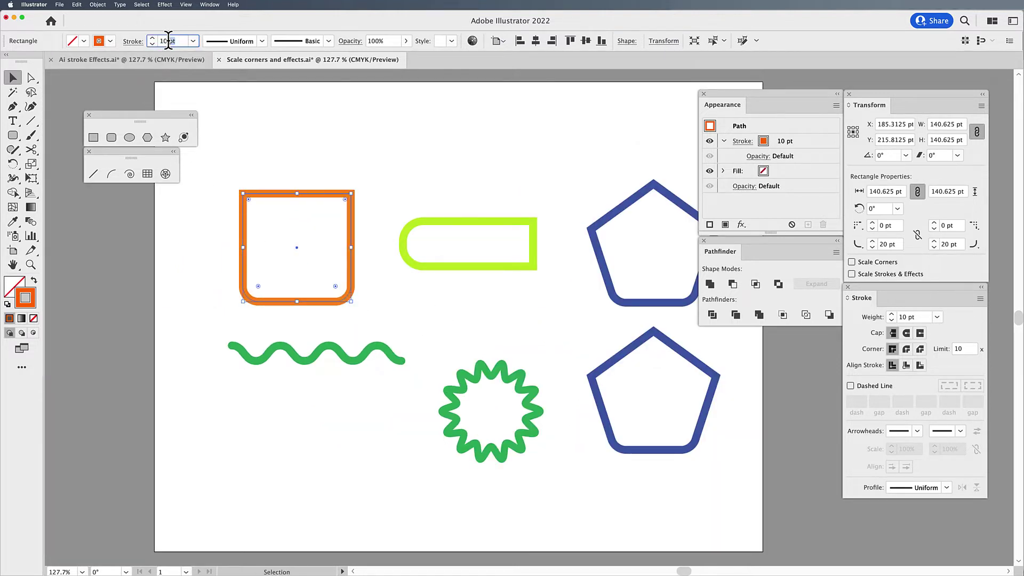
{"action": "left_click", "coordinate": [327, 141]}
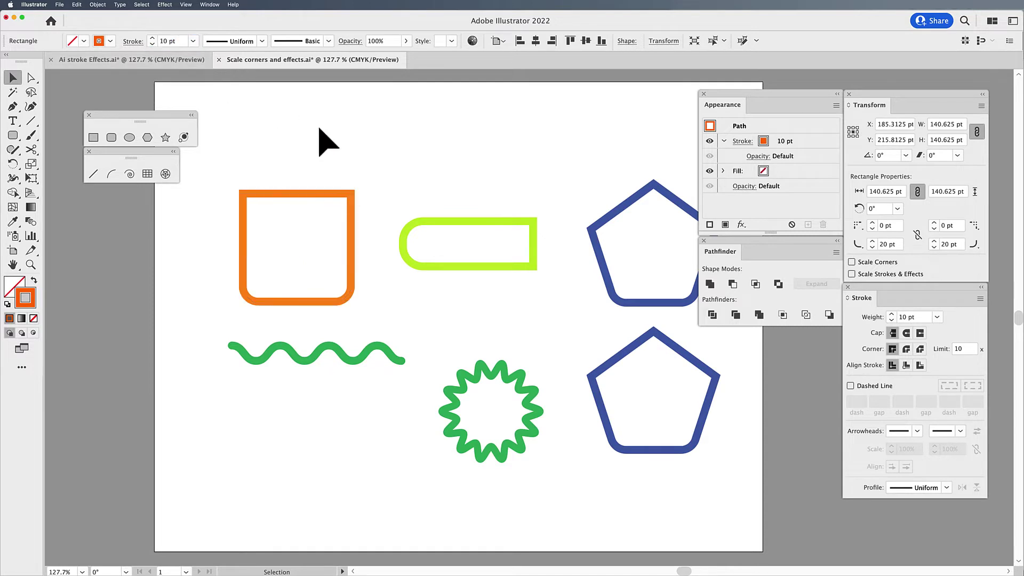
- Shrink the orange square proportionally to about 78 pt with Scale Strokes & Effects off, and check its stroke weight
{"action": "left_click", "coordinate": [341, 303]}
{"action": "left_click_drag", "start_coordinate": [356, 307], "coordinate": [307, 266]}
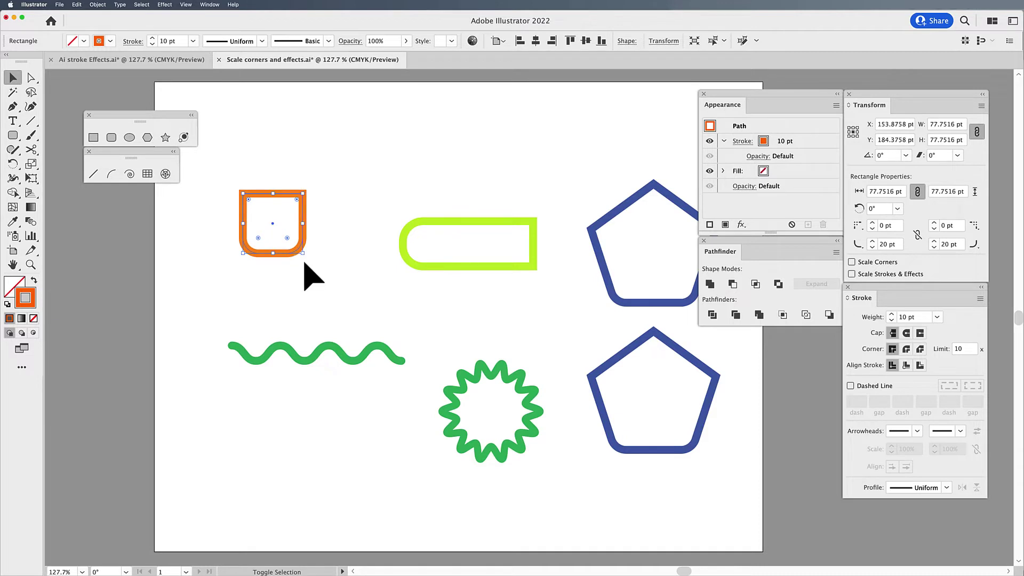
{"action": "left_click", "coordinate": [176, 40]}
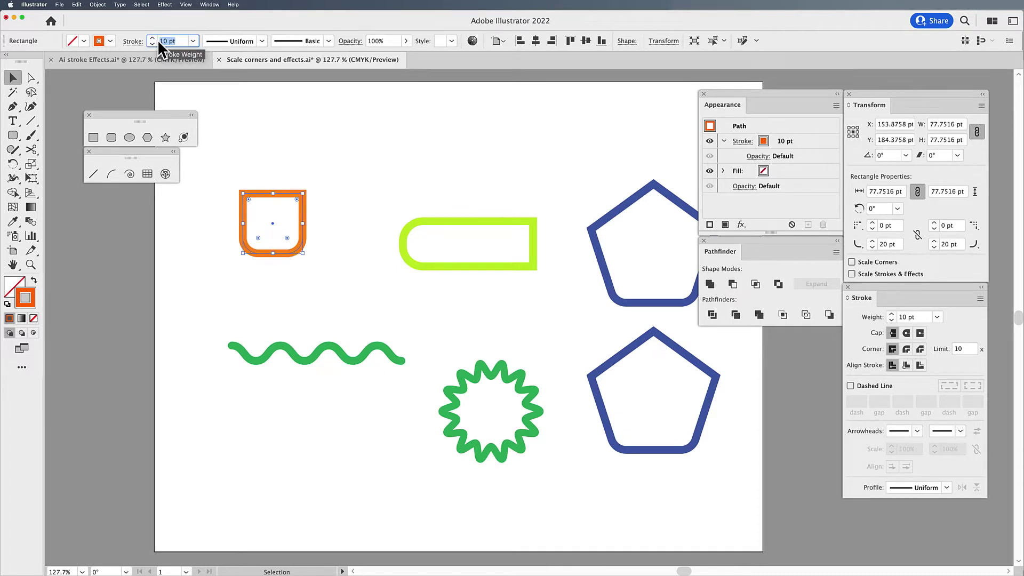
{"action": "left_click", "coordinate": [291, 133]}
- Turn on Scale Strokes & Effects, enlarge the orange square proportionally to about 134 pt, and set its stroke weight to 10 pt
{"action": "left_click", "coordinate": [302, 207]}
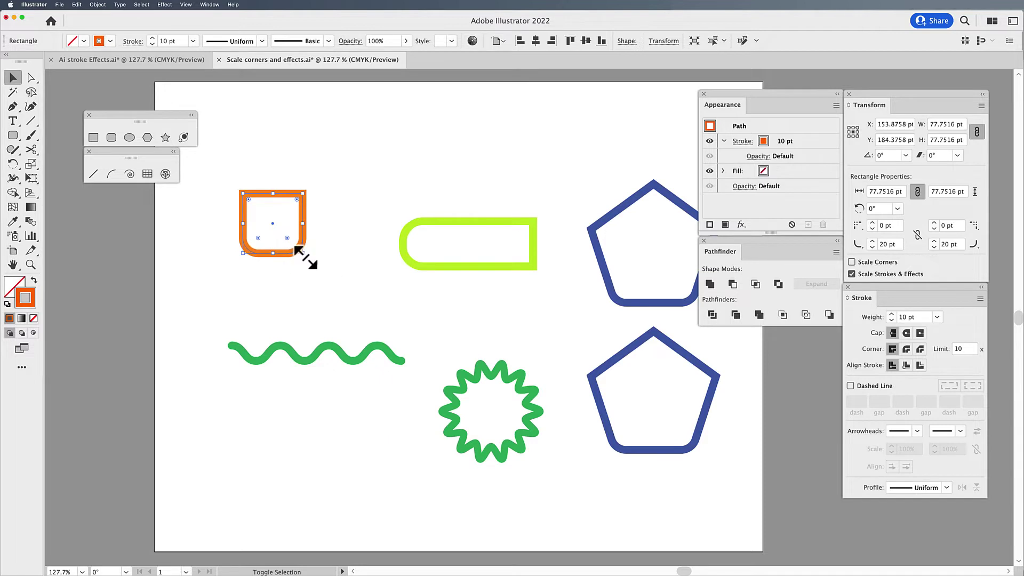
{"action": "left_click_drag", "start_coordinate": [304, 261], "coordinate": [376, 302]}
{"action": "double_click", "coordinate": [163, 43]}
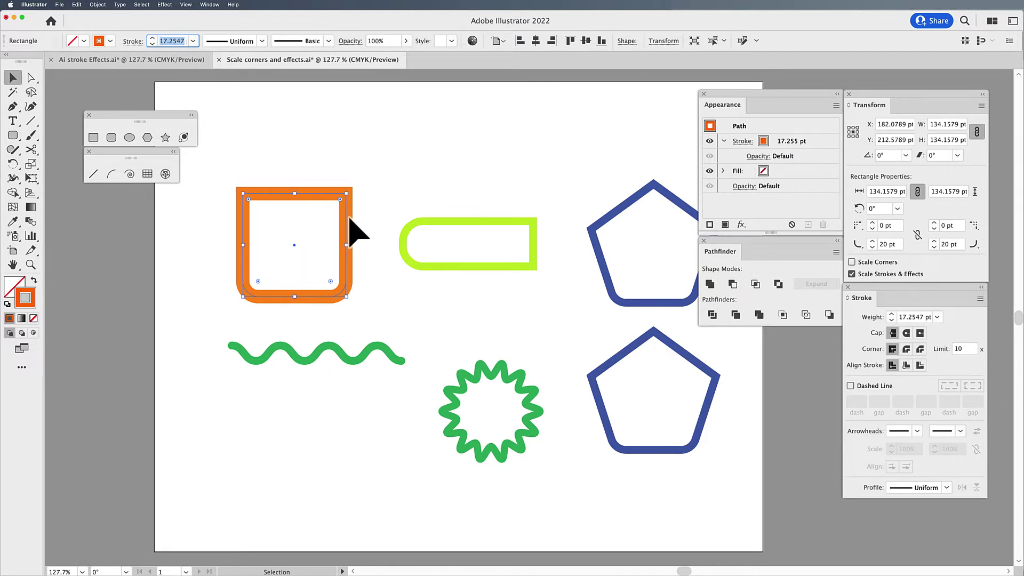
{"action": "type", "text": "10 pt"}
{"action": "left_click", "coordinate": [362, 155]}
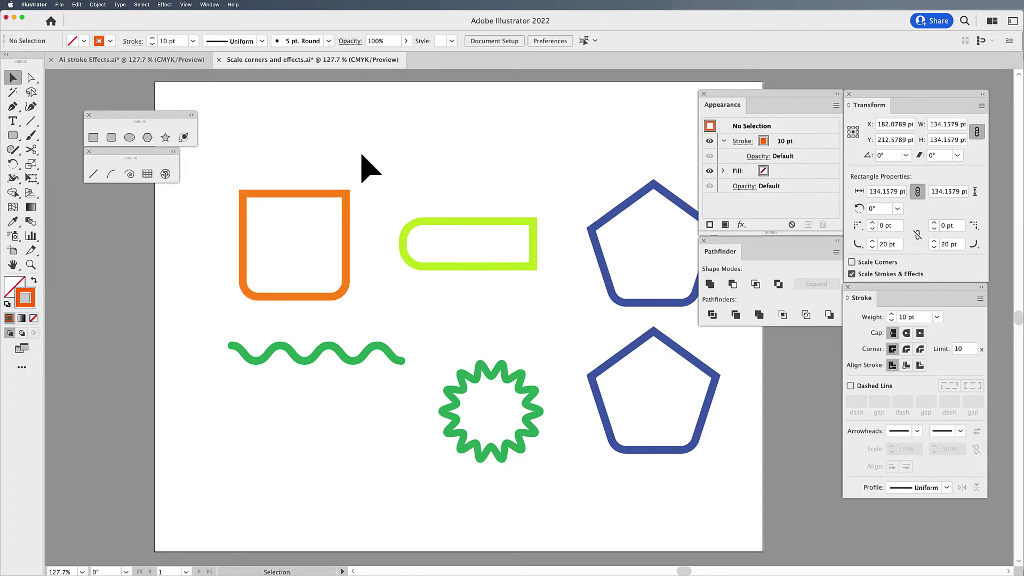
- Move the green zigzag circle slightly down and place a duplicate of it to its left
{"action": "left_click", "coordinate": [305, 193]}
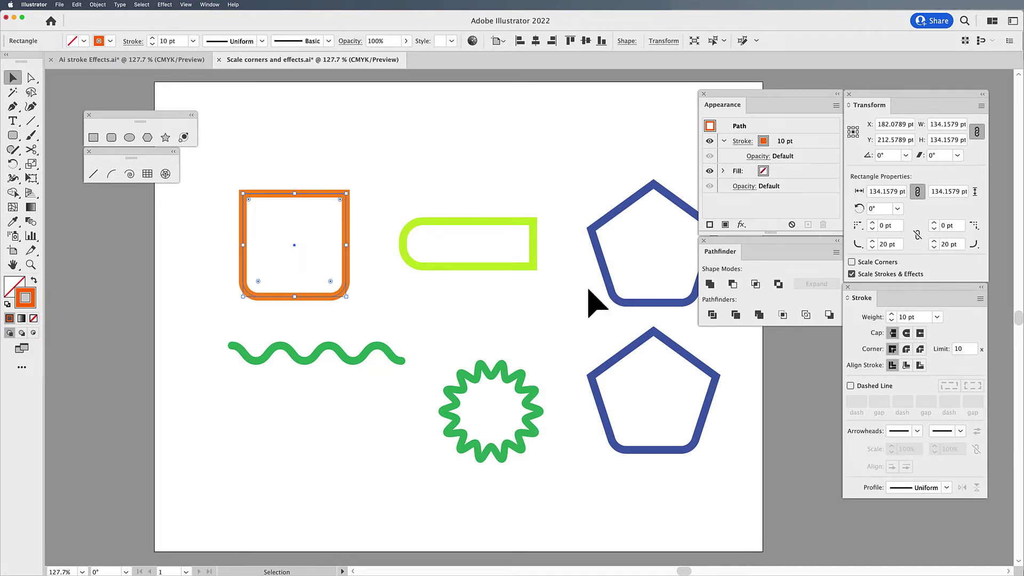
{"action": "left_click", "coordinate": [483, 372]}
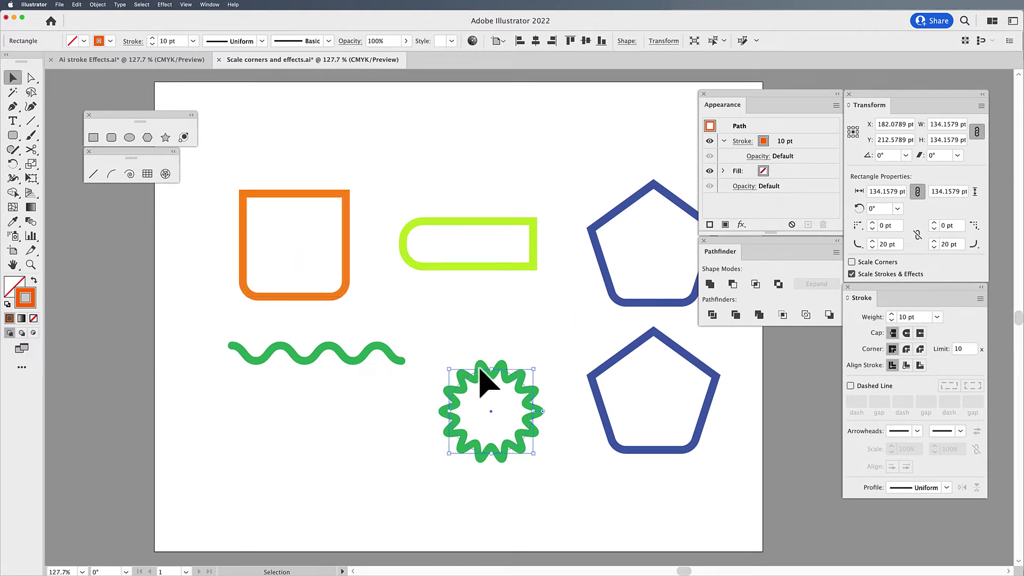
{"action": "left_click_drag", "start_coordinate": [483, 370], "coordinate": [483, 391]}
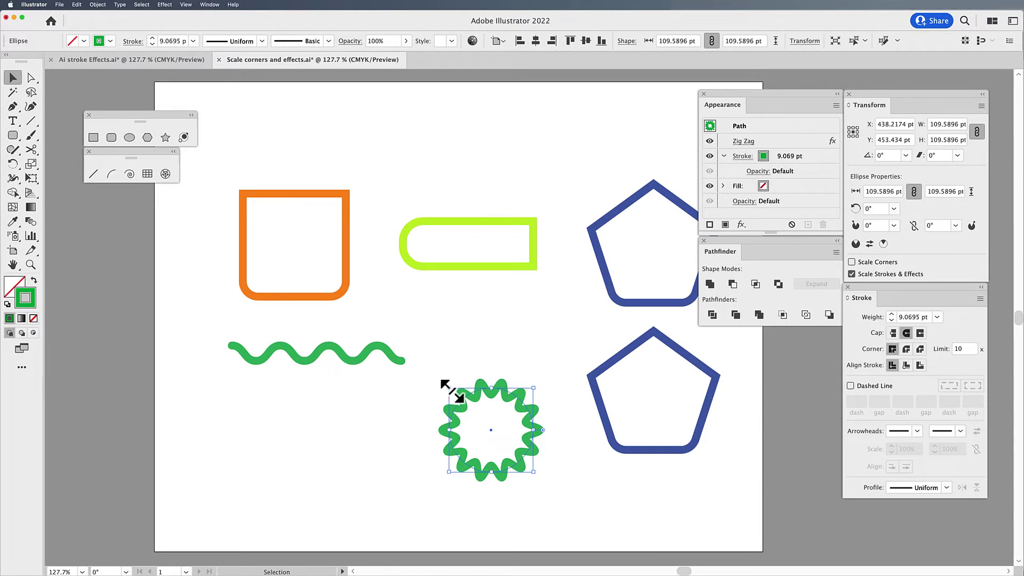
{"action": "left_click_drag", "start_coordinate": [478, 411], "coordinate": [331, 404]}
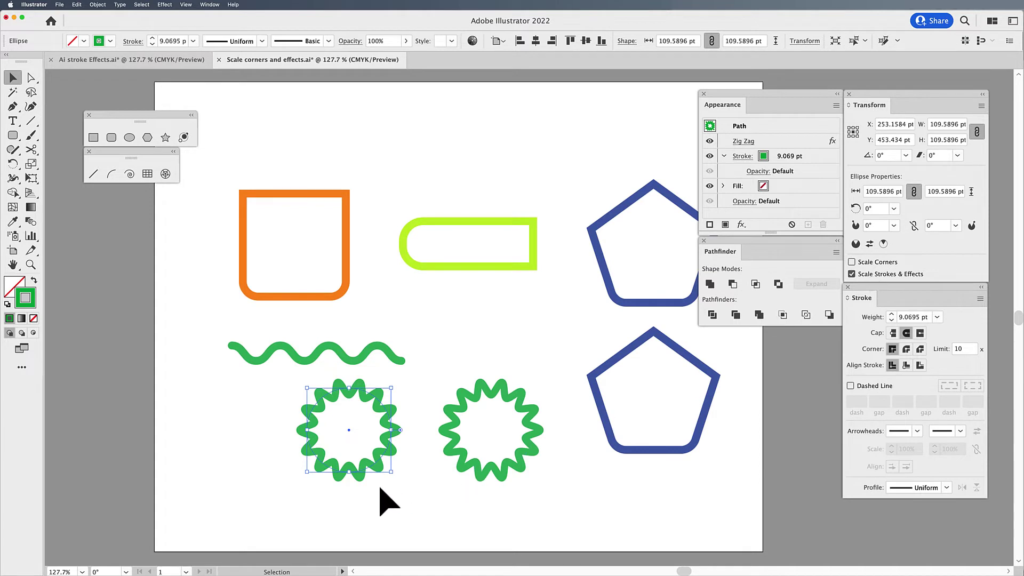
- Enlarge the left zigzag circle to about 163 pt with Scale Strokes & Effects on, and the right one to about 175 pt with it off
{"action": "mouse_move", "coordinate": [305, 470]}
{"action": "left_mouse_down"}
{"action": "mouse_move", "coordinate": [312, 475]}
{"action": "mouse_move", "coordinate": [267, 513]}
{"action": "left_mouse_up"}
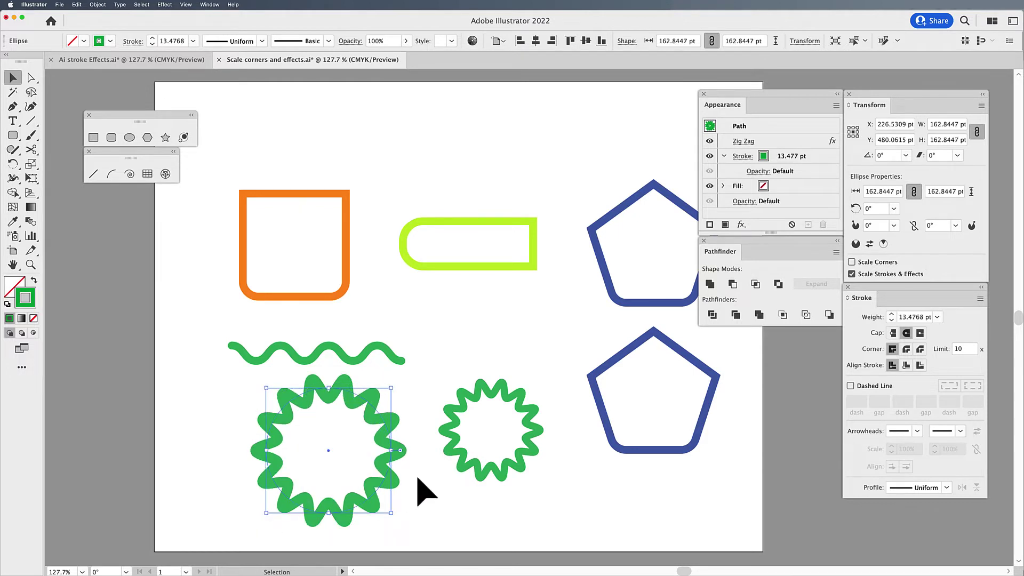
{"action": "left_click", "coordinate": [480, 393]}
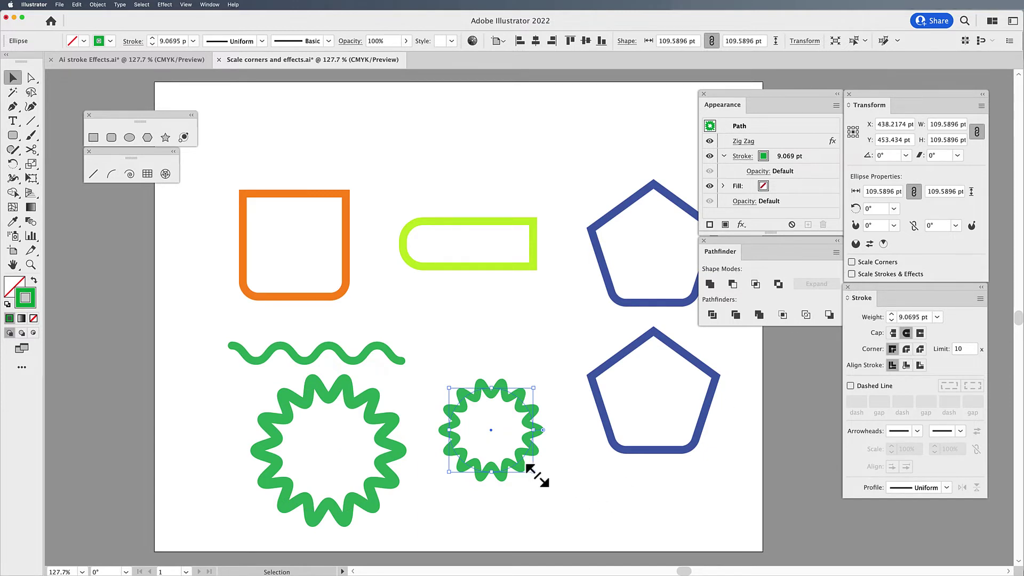
{"action": "left_click_drag", "start_coordinate": [553, 488], "coordinate": [603, 538]}
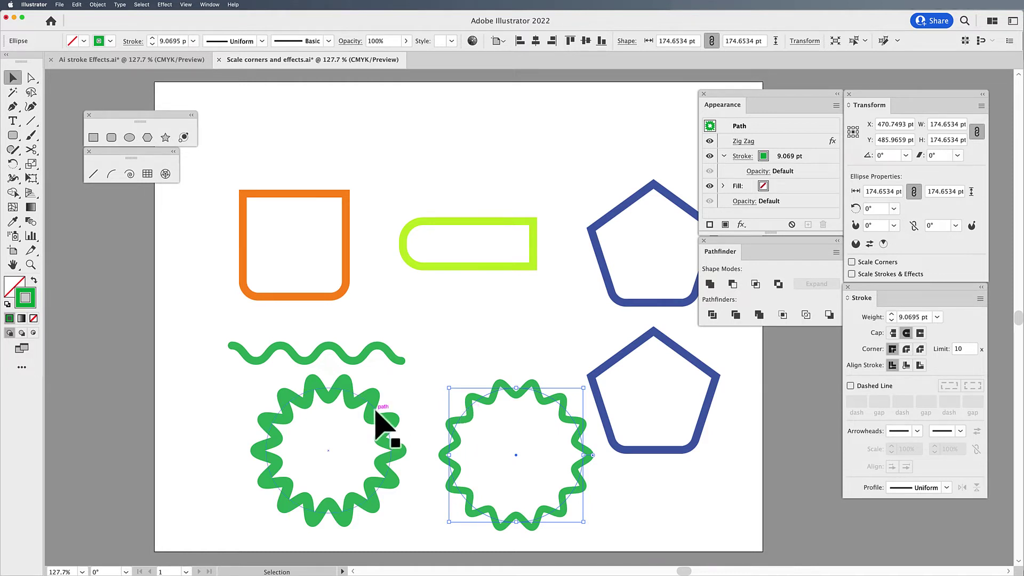
- Move the right zigzag circle level with the left one, and shift the green wavy line slightly up and right
{"action": "left_click", "coordinate": [456, 406]}
{"action": "left_click_drag", "start_coordinate": [466, 413], "coordinate": [456, 406]}
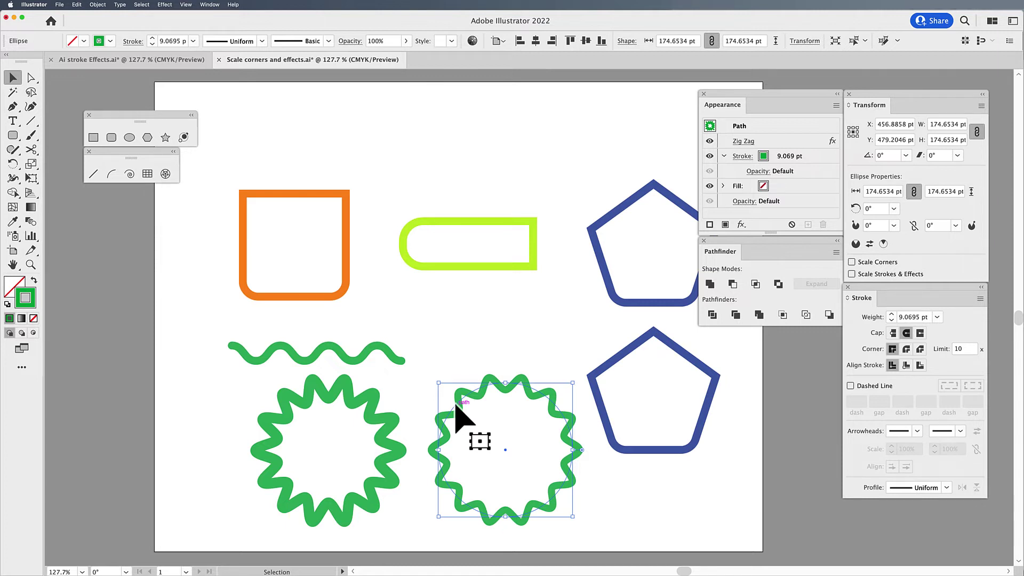
{"action": "left_click_drag", "start_coordinate": [376, 360], "coordinate": [394, 345]}
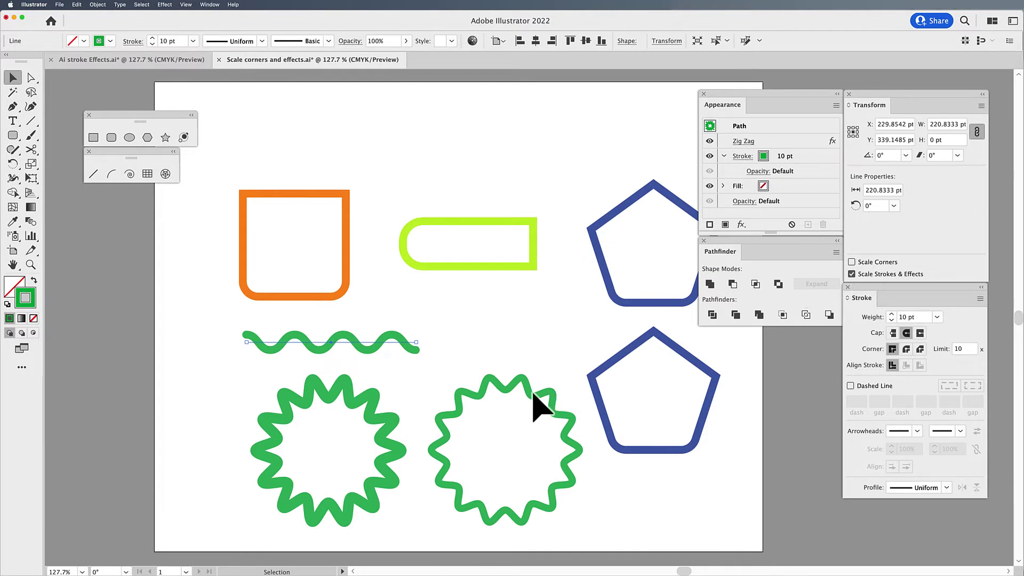
- Stretch the green wavy line to about 419 pt wide, check its stroke weight, and shorten it to about 200 pt
{"action": "left_click_drag", "start_coordinate": [417, 343], "coordinate": [570, 339]}
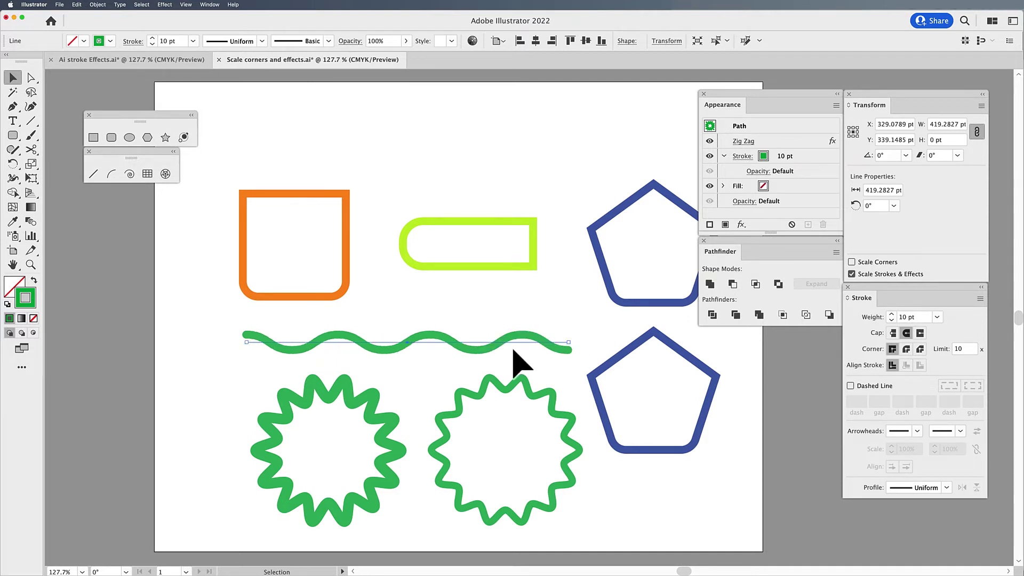
{"action": "left_click", "coordinate": [181, 41]}
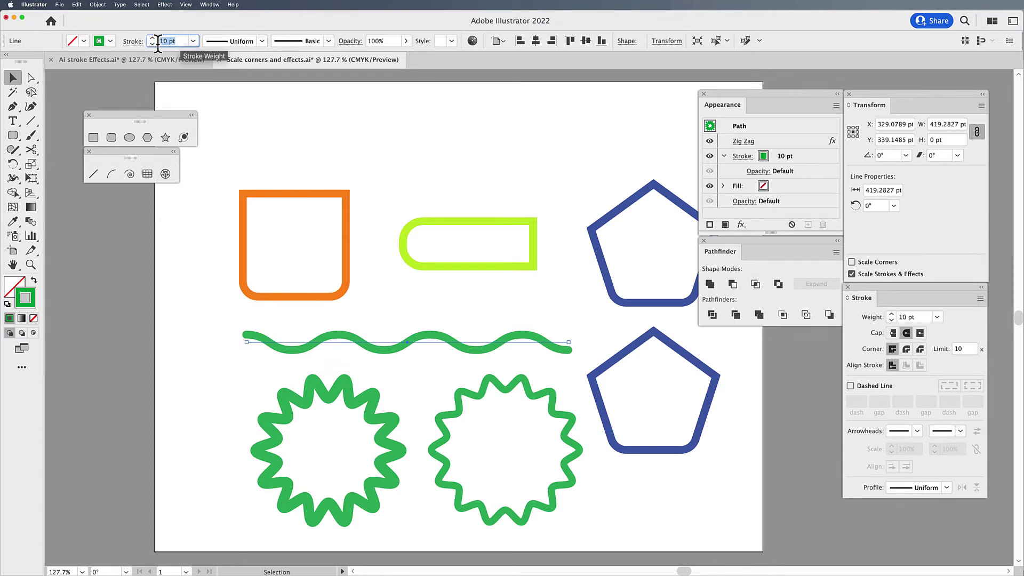
{"action": "left_click", "coordinate": [422, 357]}
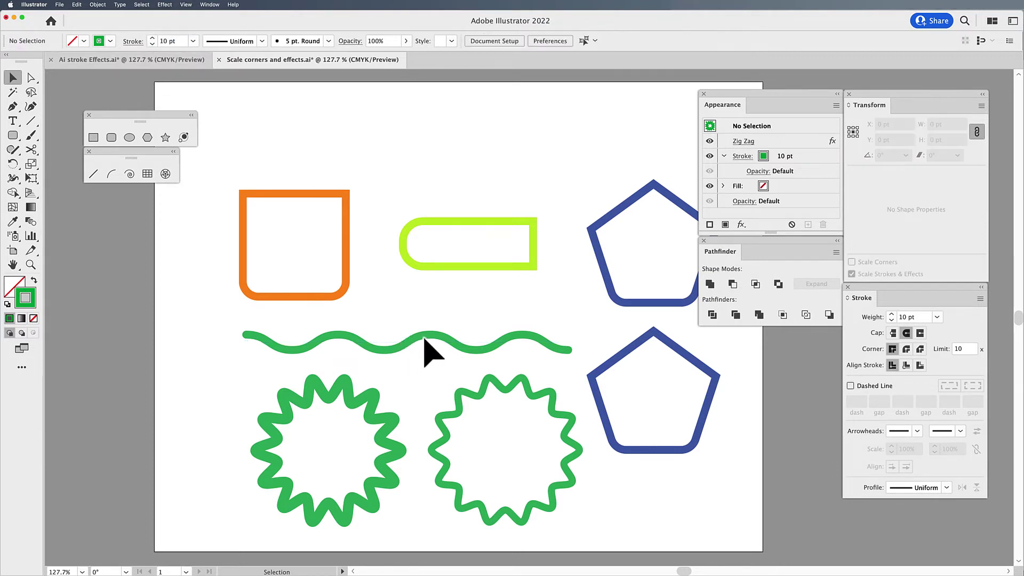
{"action": "left_click", "coordinate": [425, 341]}
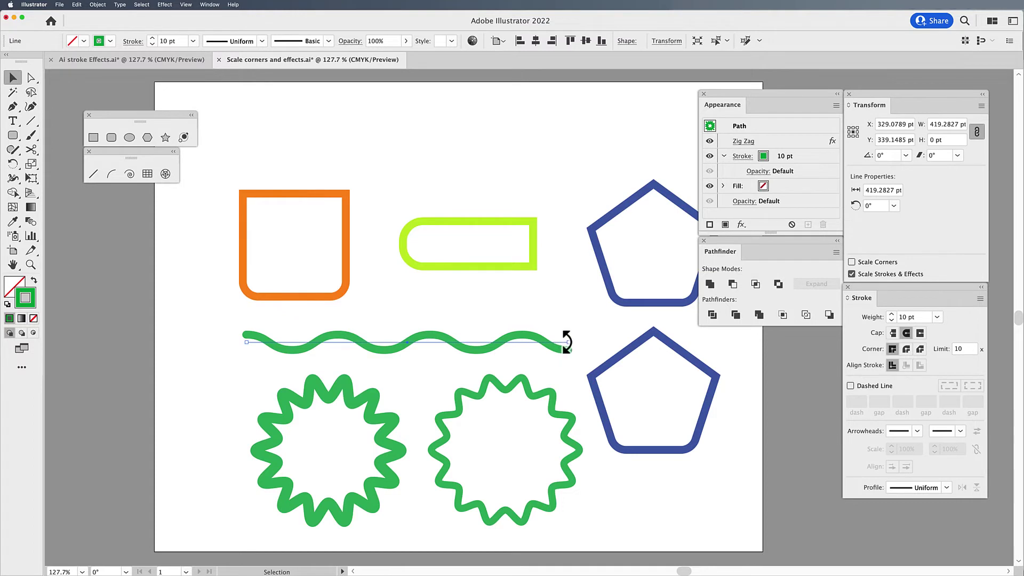
{"action": "left_click_drag", "start_coordinate": [568, 342], "coordinate": [400, 342]}
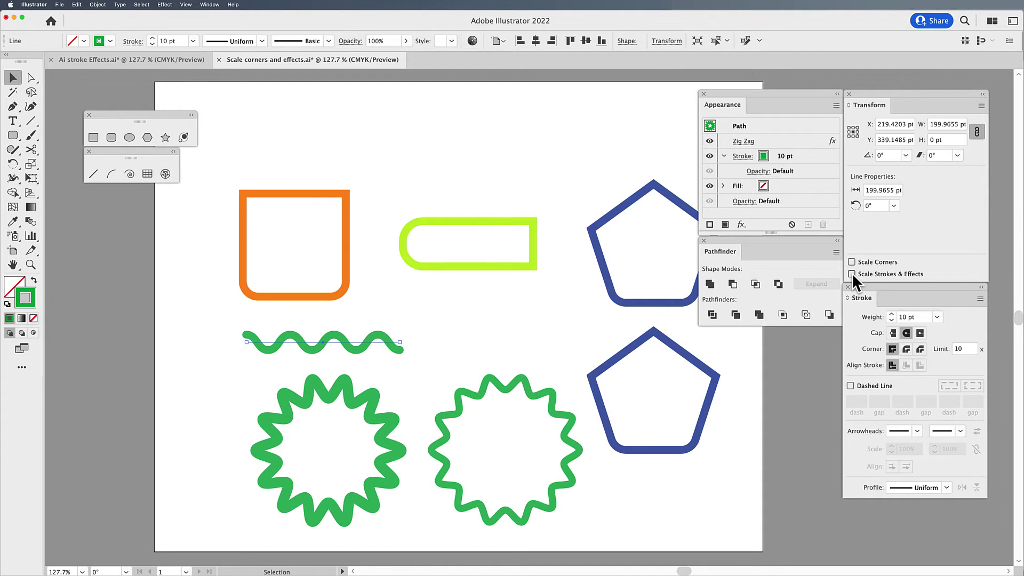
- Move the lime rounded bar up and right, and duplicate the orange square directly to its right
{"action": "left_click", "coordinate": [367, 401]}
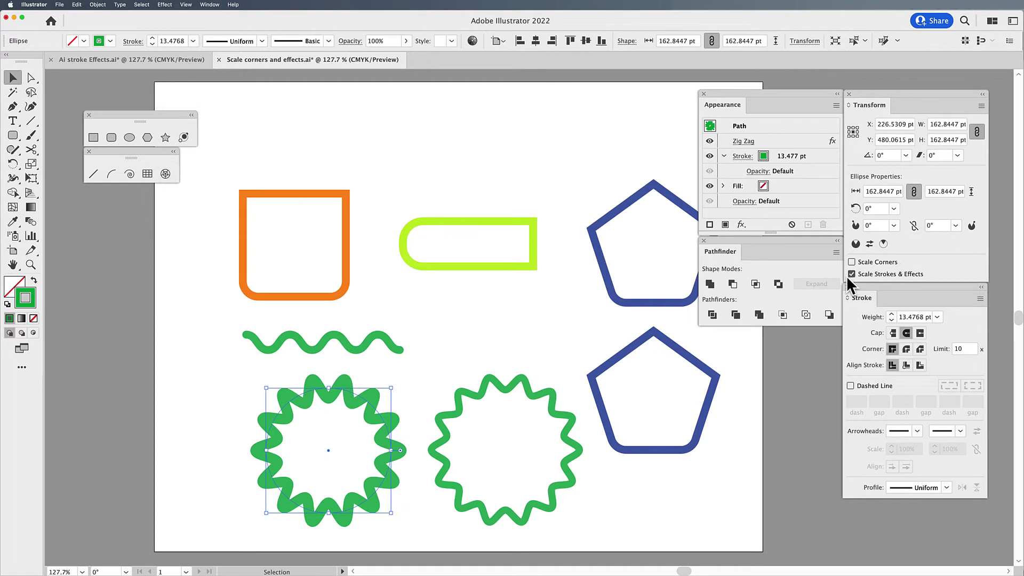
{"action": "left_click", "coordinate": [324, 298]}
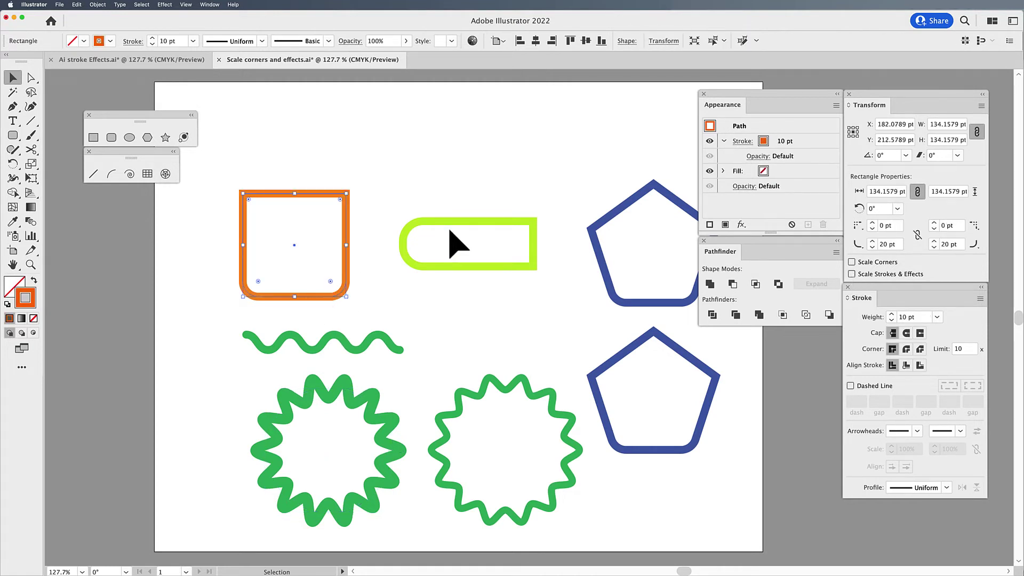
{"action": "left_click_drag", "start_coordinate": [450, 231], "coordinate": [507, 166]}
{"action": "left_click_drag", "start_coordinate": [408, 256], "coordinate": [467, 258]}
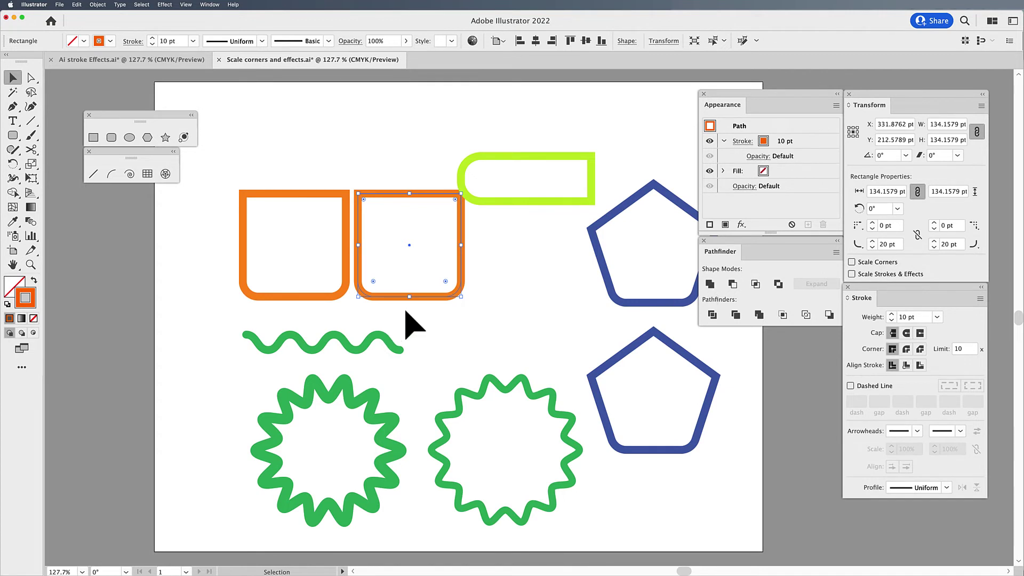
- Try shrinking the duplicate orange square proportionally with Scale Corners and Scale Strokes & Effects off, and undo the resize
{"action": "left_click_drag", "start_coordinate": [456, 295], "coordinate": [323, 224]}
{"action": "left_click", "coordinate": [499, 292]}
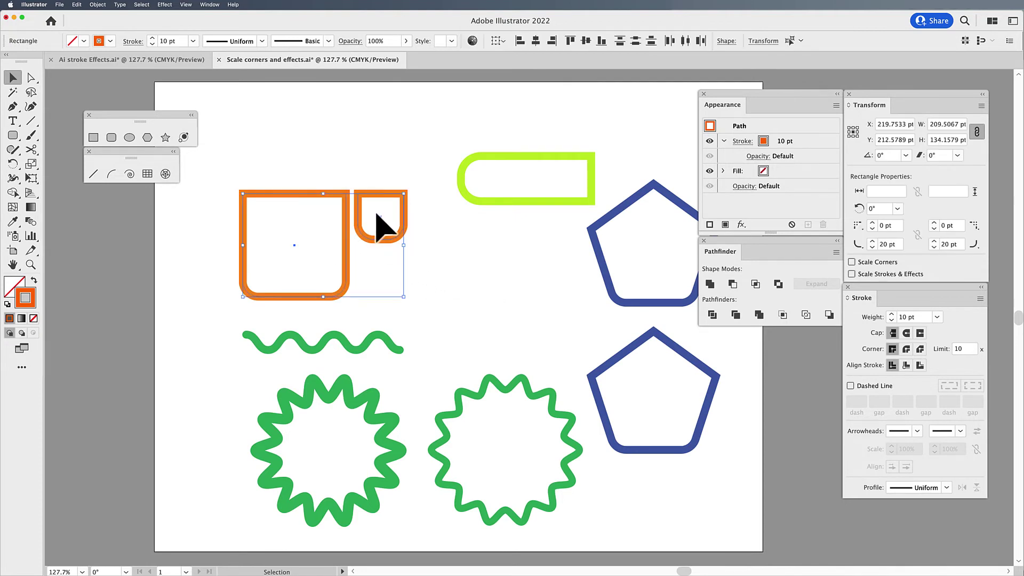
{"action": "left_click", "coordinate": [388, 179]}
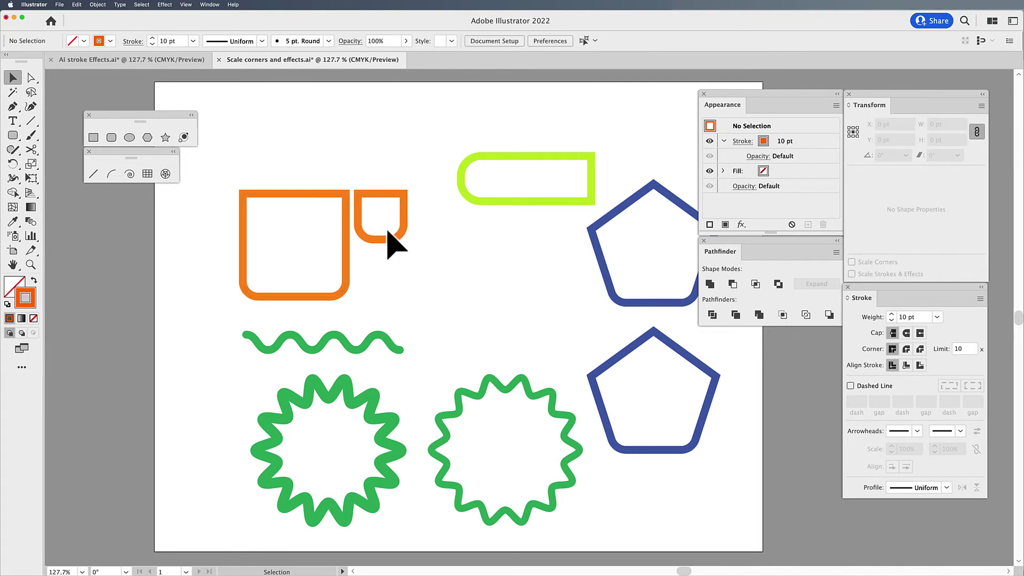
{"action": "key", "text": "super+z"}
{"action": "left_click", "coordinate": [450, 286]}
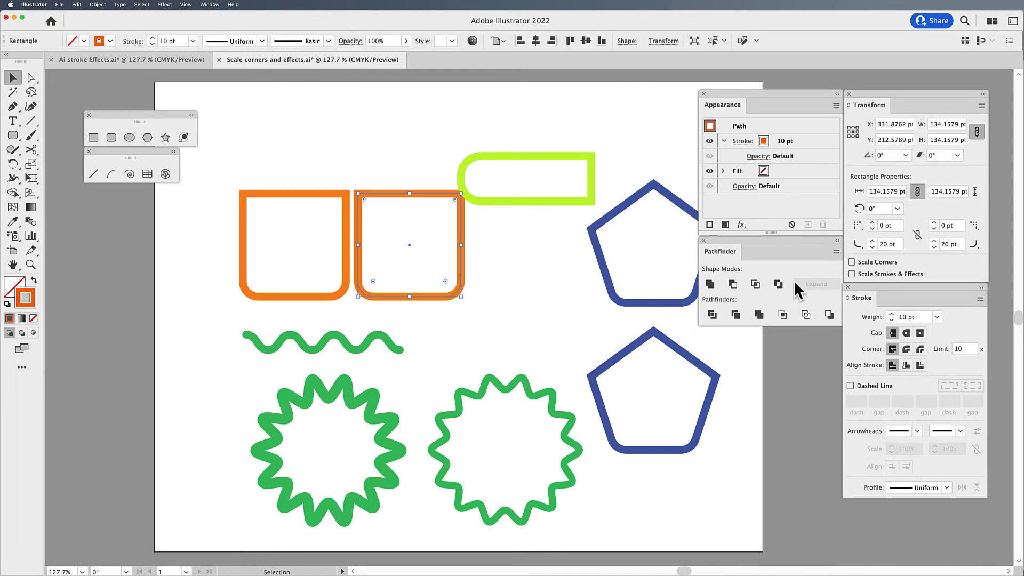
- Try shrinking the duplicate orange square to about 65 pt with only Scale Strokes & Effects on, and undo the resize
{"action": "mouse_move", "coordinate": [462, 297]}
{"action": "left_mouse_down"}
{"action": "mouse_move", "coordinate": [429, 271]}
{"action": "mouse_move", "coordinate": [400, 210]}
{"action": "mouse_move", "coordinate": [408, 244]}
{"action": "left_mouse_up"}
{"action": "left_click", "coordinate": [474, 287]}
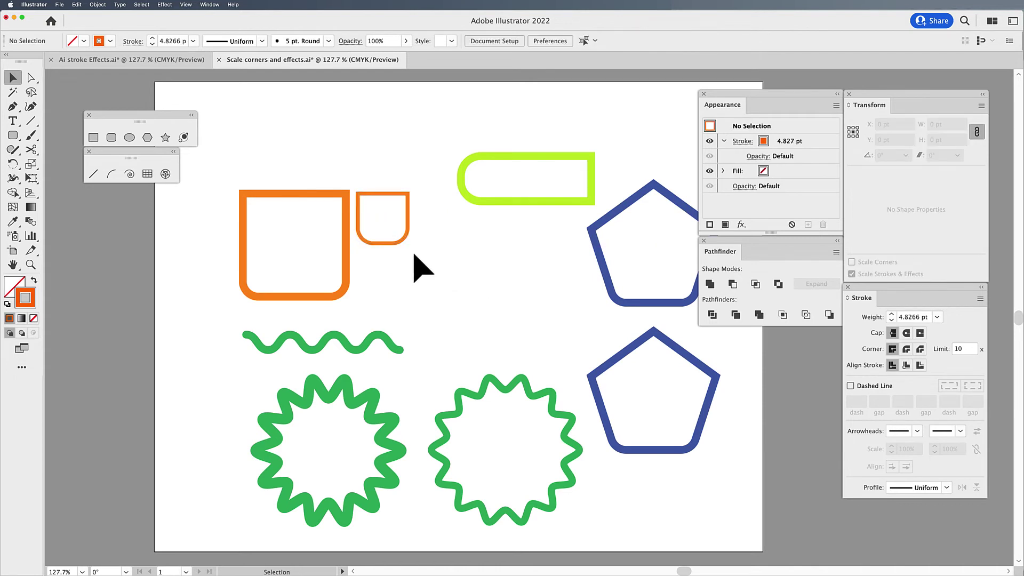
{"action": "left_click", "coordinate": [396, 247]}
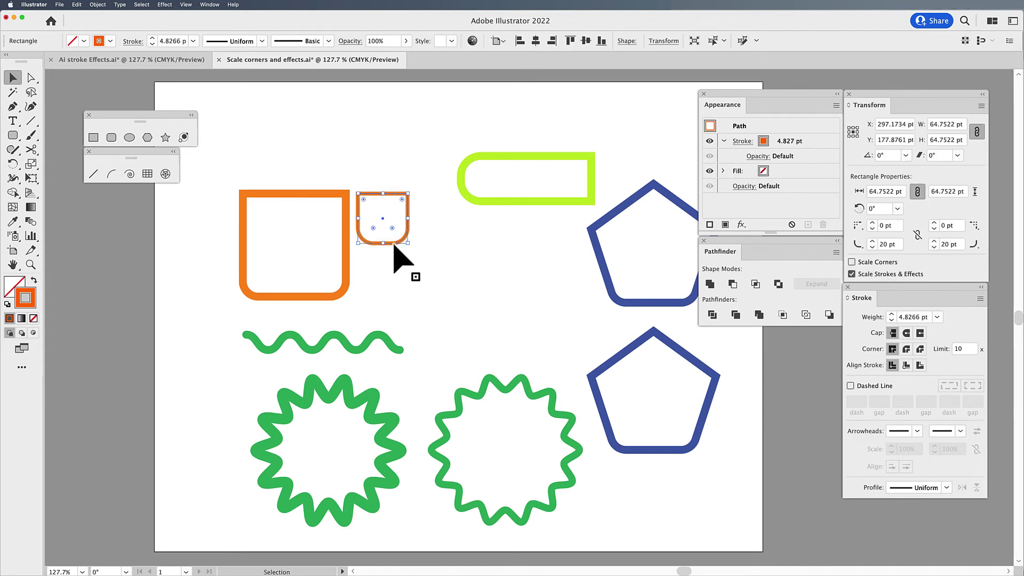
{"action": "key", "text": "cmd+z"}
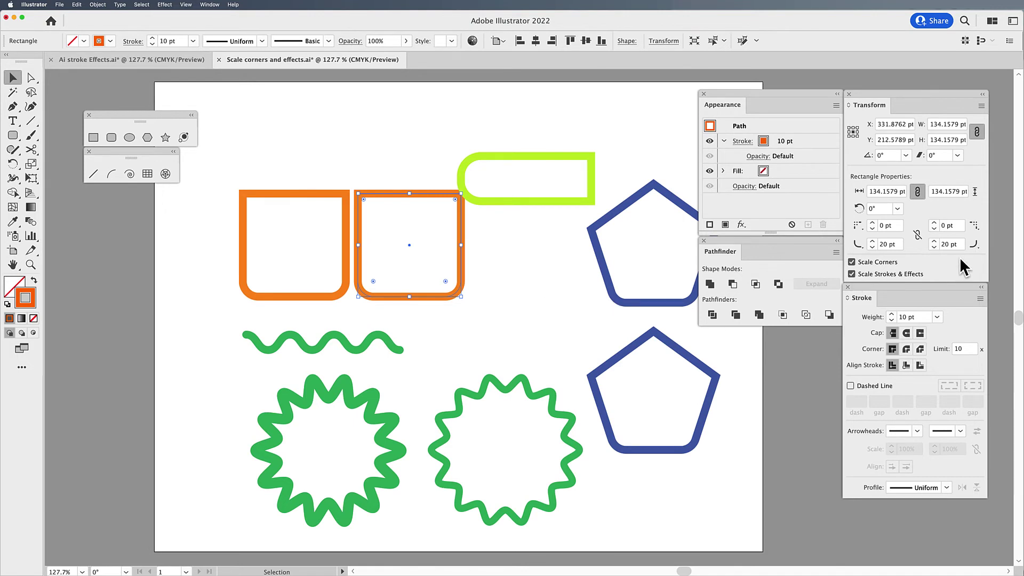
- Try shrinking the duplicate orange square to about 61 pt with both Scale Corners and Scale Strokes & Effects on, and undo the resize
{"action": "left_click_drag", "start_coordinate": [461, 297], "coordinate": [410, 252]}
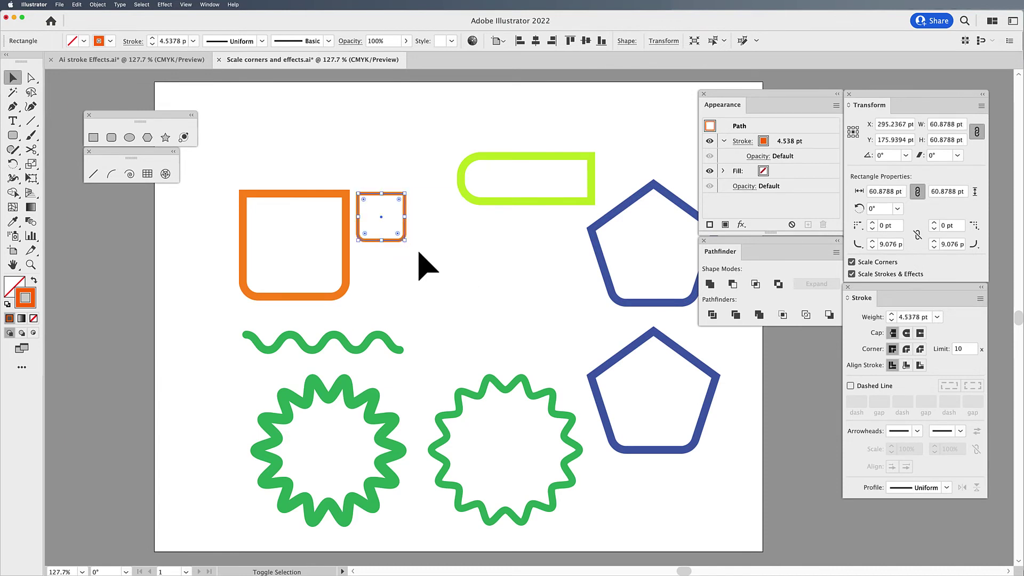
{"action": "left_click", "coordinate": [473, 286]}
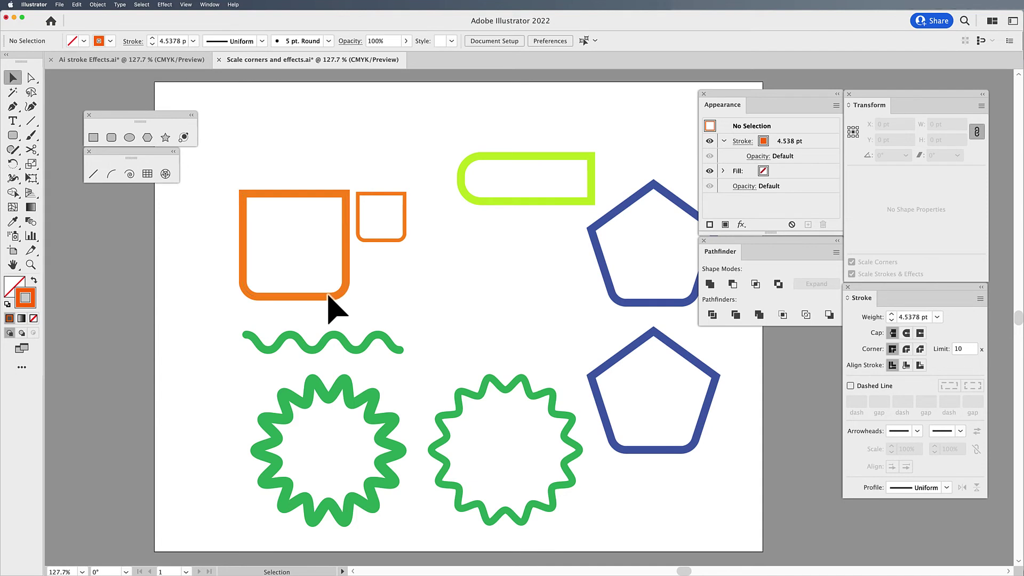
{"action": "left_click", "coordinate": [375, 243]}
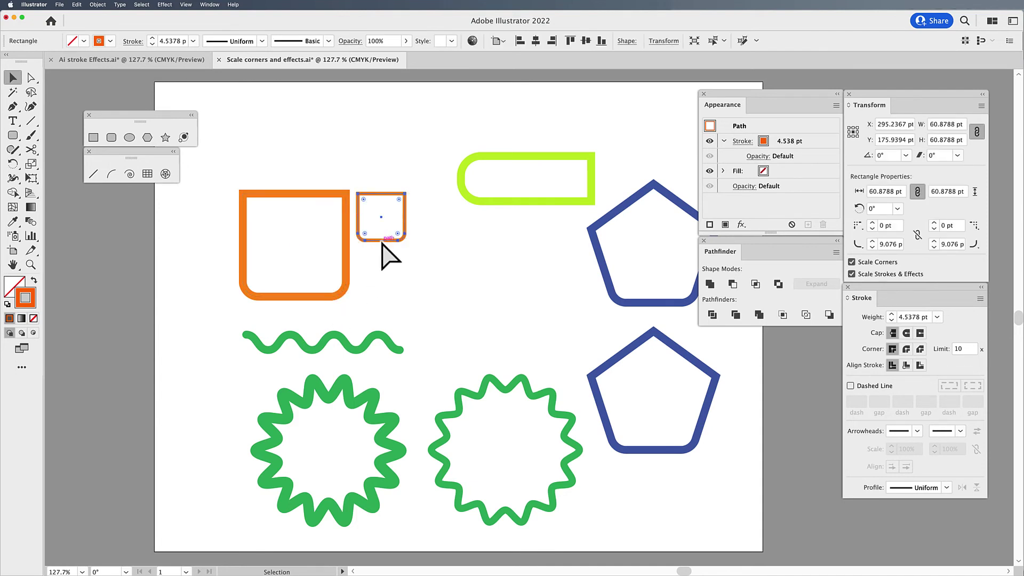
{"action": "key", "text": "super+z"}
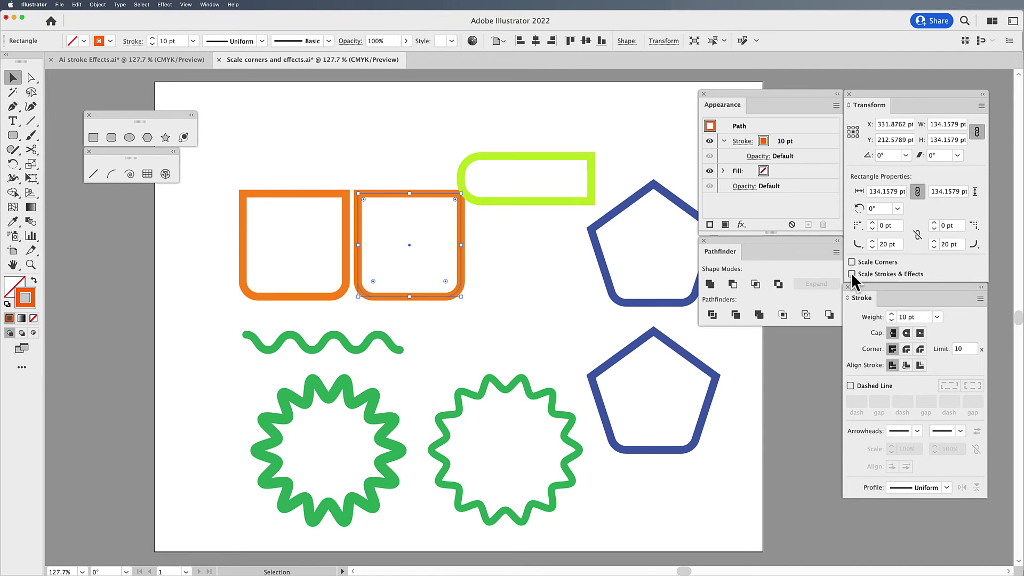
- Turn off both scaling options and shrink the duplicate orange square proportionally to about 56 pt, leaving it deselected
{"action": "left_click_drag", "start_coordinate": [462, 297], "coordinate": [401, 236]}
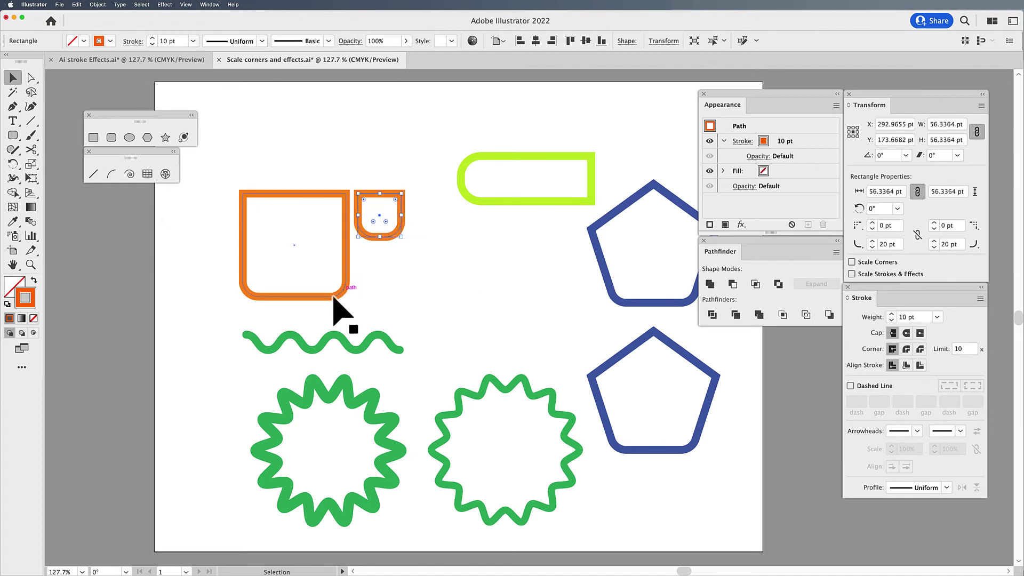
{"action": "left_click", "coordinate": [412, 281]}
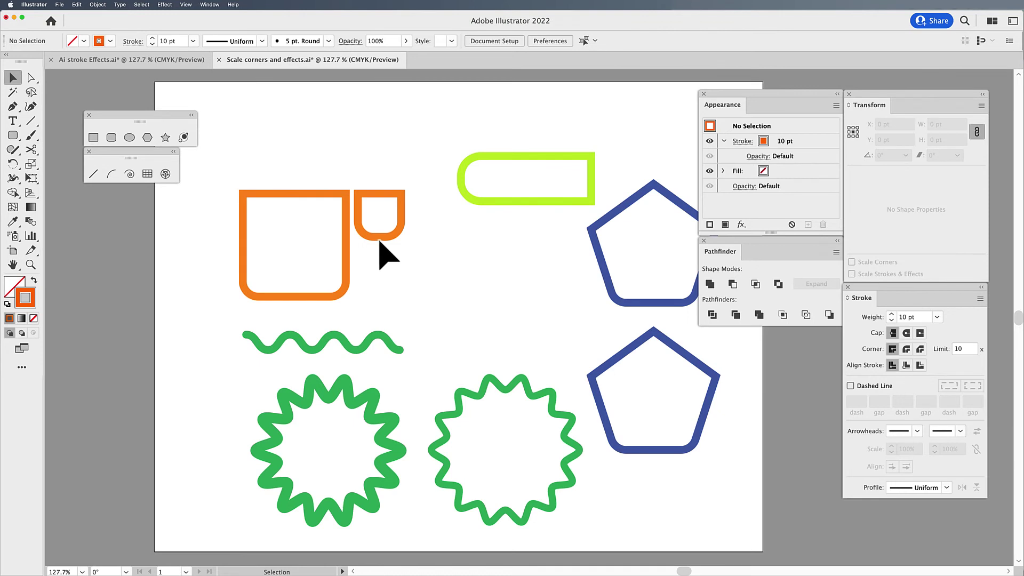
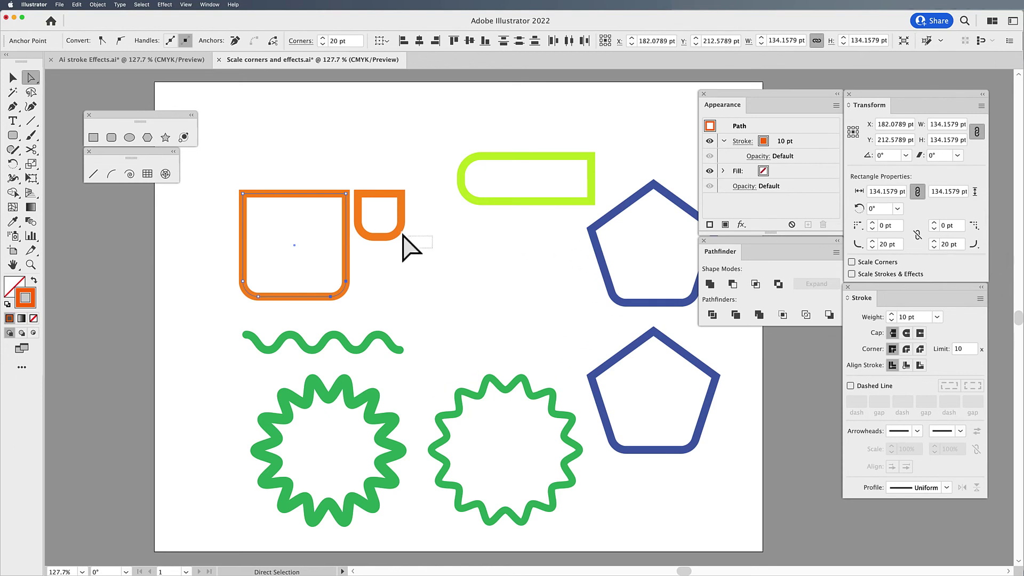
- Inspect the corner radius of the shrunken duplicate orange square with the Direct Selection tool, then deselect it
{"action": "left_click", "coordinate": [384, 220]}
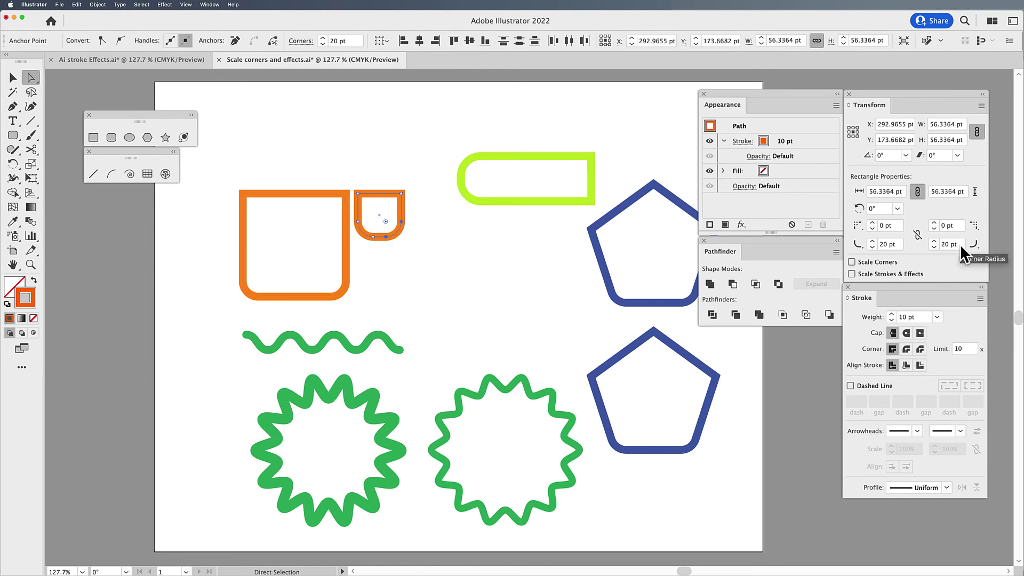
{"action": "left_click", "coordinate": [472, 273]}
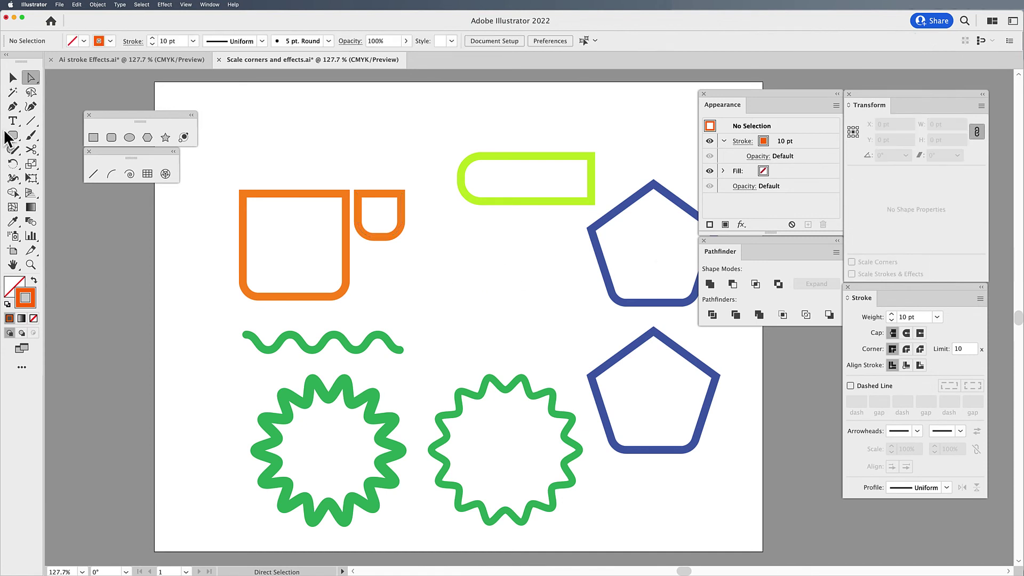
- Undo the duplicate orange square's last resize and shrink it proportionally to about 64 pt with only Scale Corners on
{"action": "left_click", "coordinate": [12, 78]}
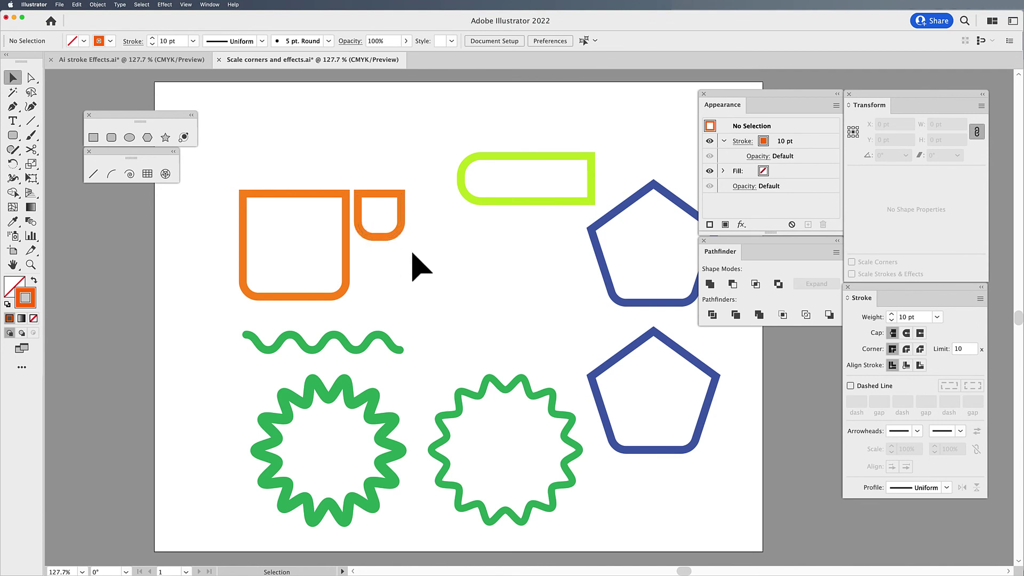
{"action": "key", "text": "super+z"}
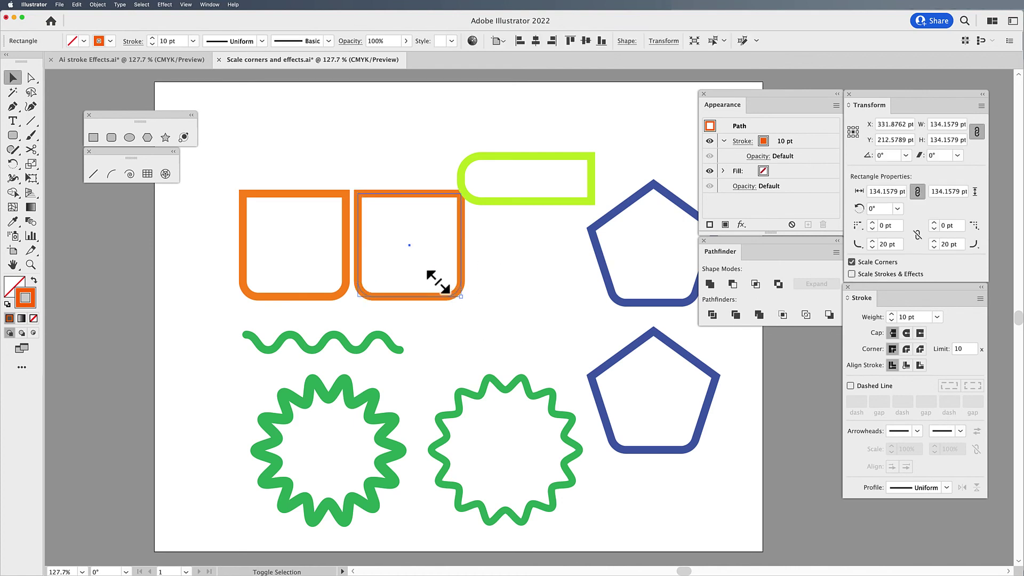
{"action": "left_click_drag", "start_coordinate": [440, 281], "coordinate": [408, 242]}
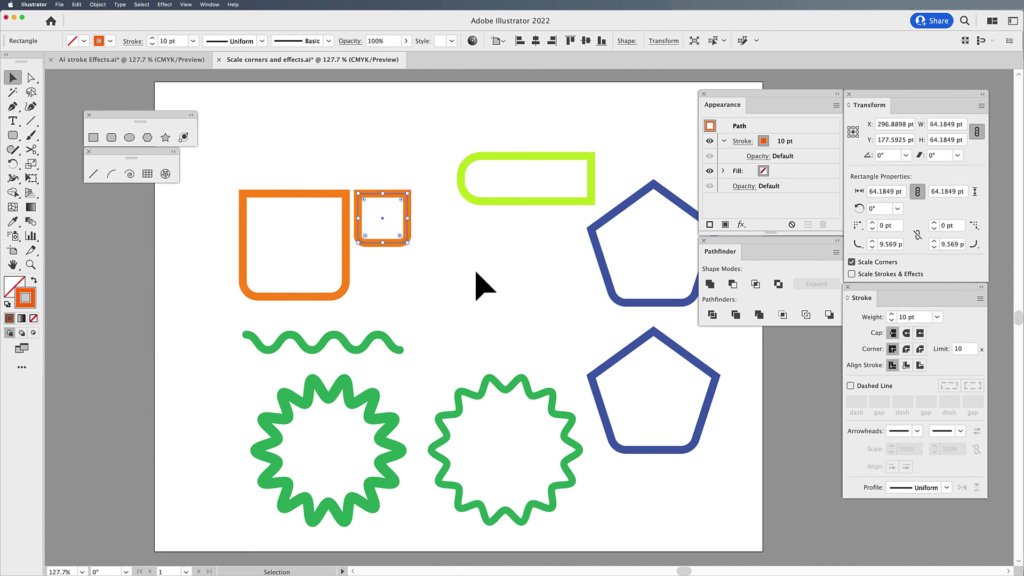
{"action": "left_click", "coordinate": [476, 273]}
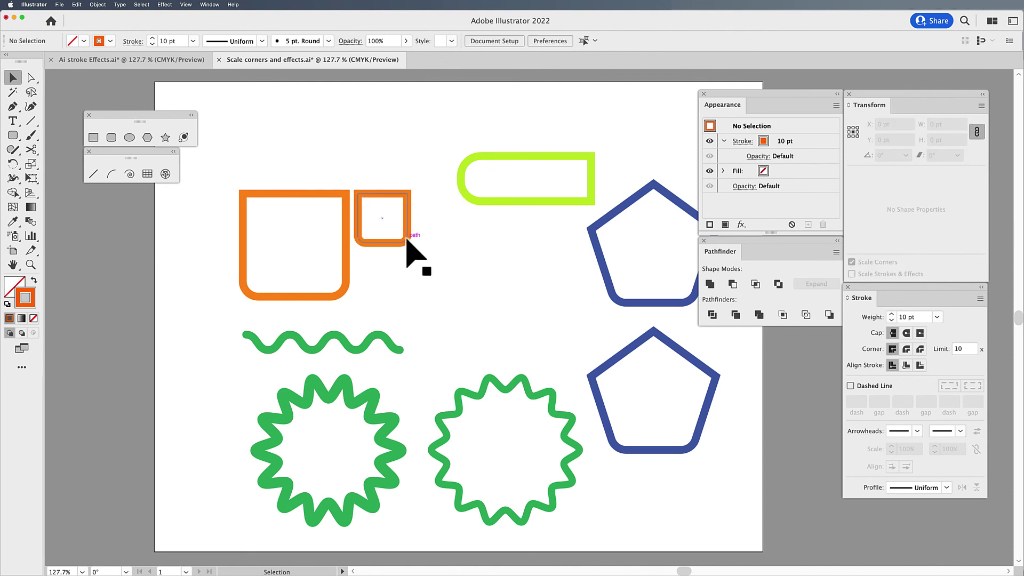
- Examine the smaller orange square's rounded corner radius after scaling with Scale Corners on, using the Direct Selection tool
{"action": "key", "text": "a"}
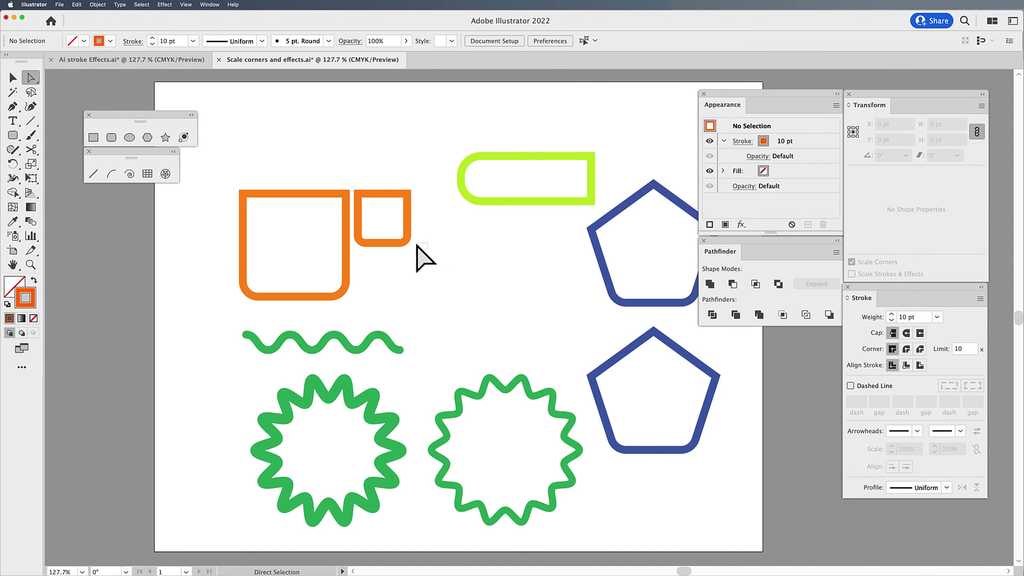
{"action": "left_click", "coordinate": [404, 241]}
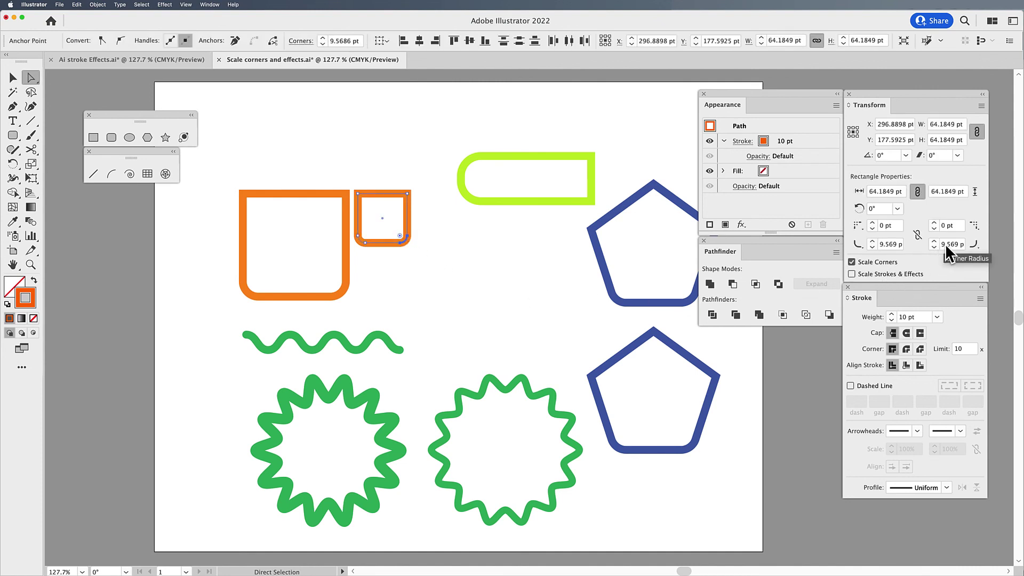
{"action": "left_click", "coordinate": [465, 260]}
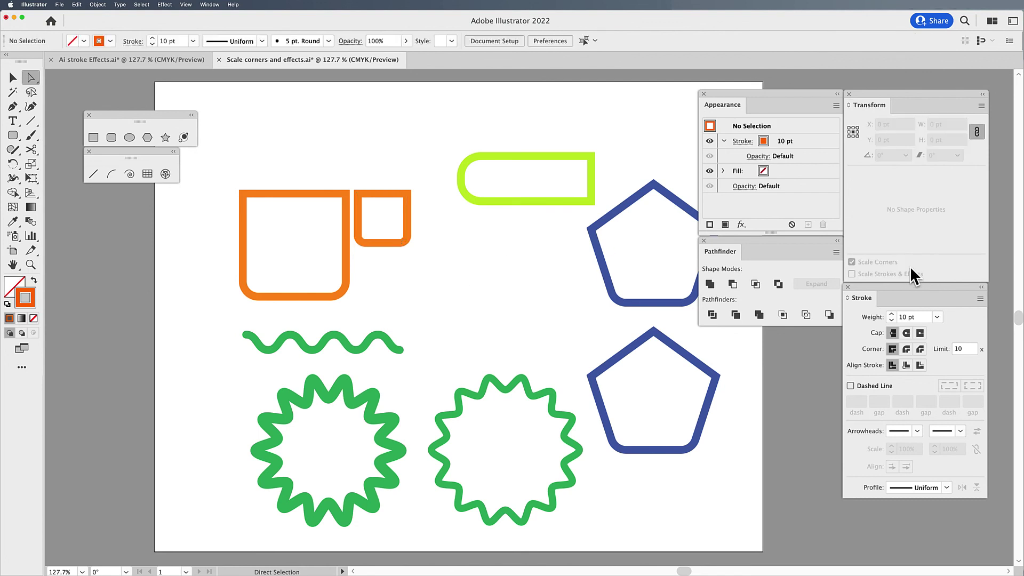
- Turn off Scale Corners with the smaller orange square selected, leaving both scaling options off and nothing selected
{"action": "key", "text": "v"}
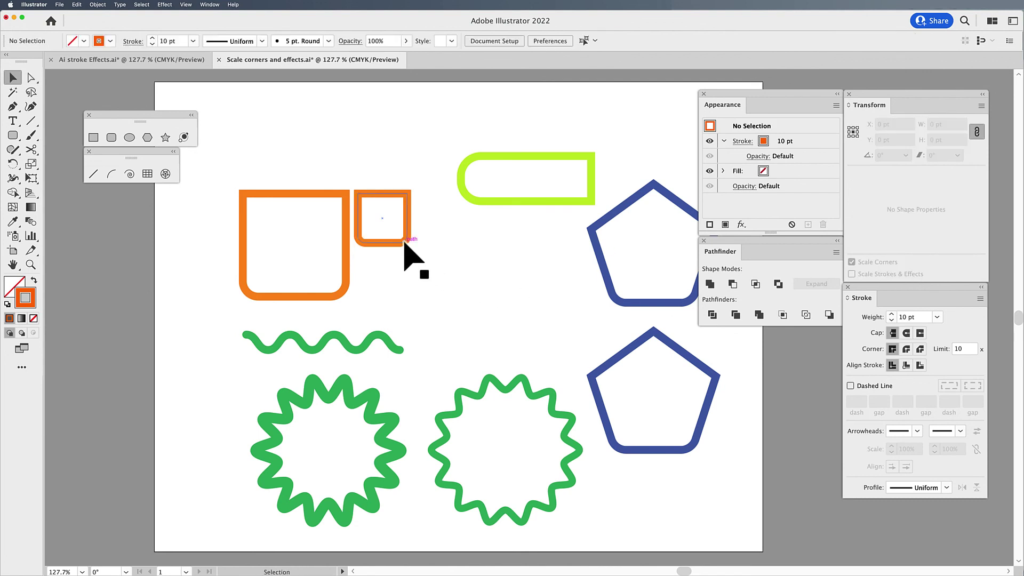
{"action": "left_click", "coordinate": [405, 242]}
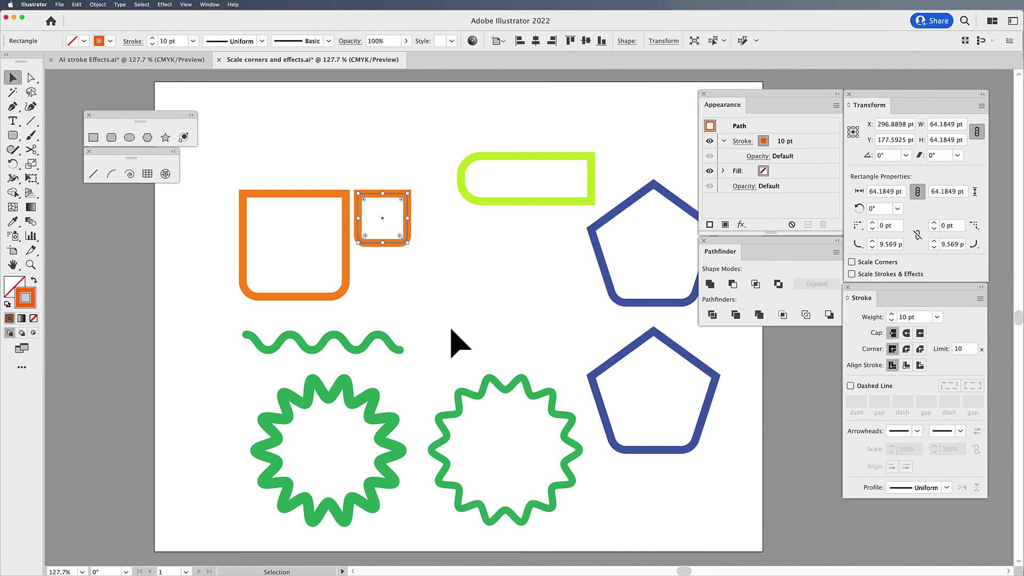
{"action": "left_click", "coordinate": [505, 313]}
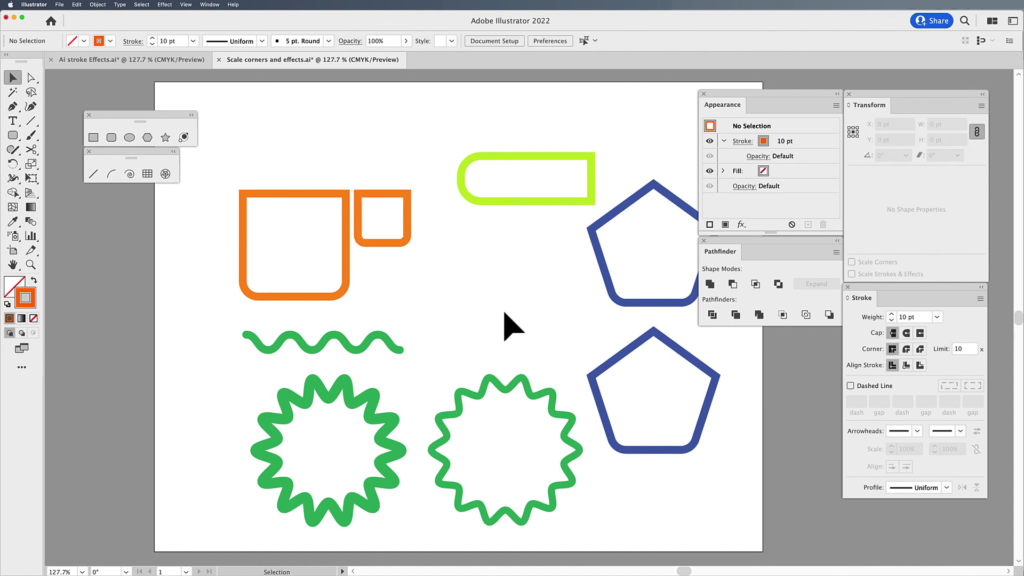